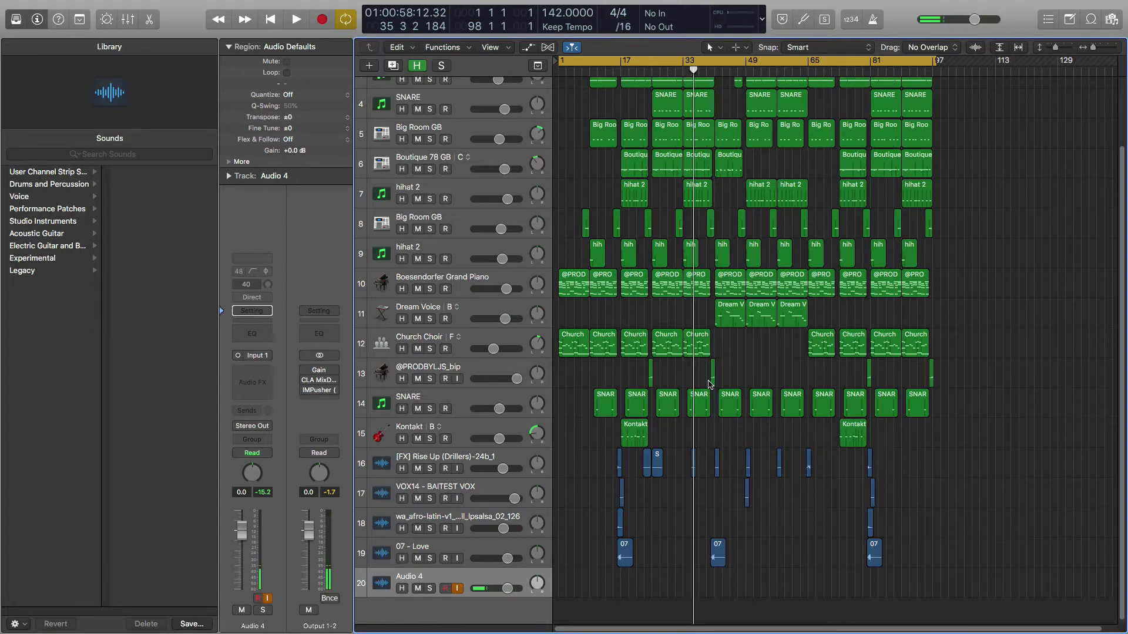
- Start playback and rename the audio track Audio 4 to TAG QUALITY
key("space")
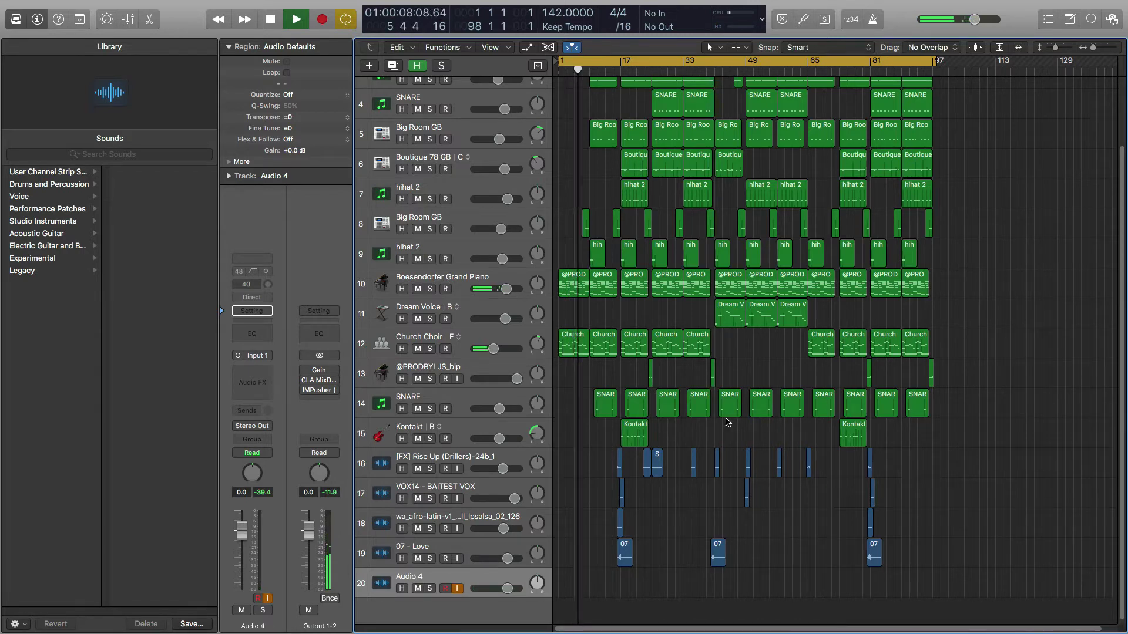
double_click(423, 582)
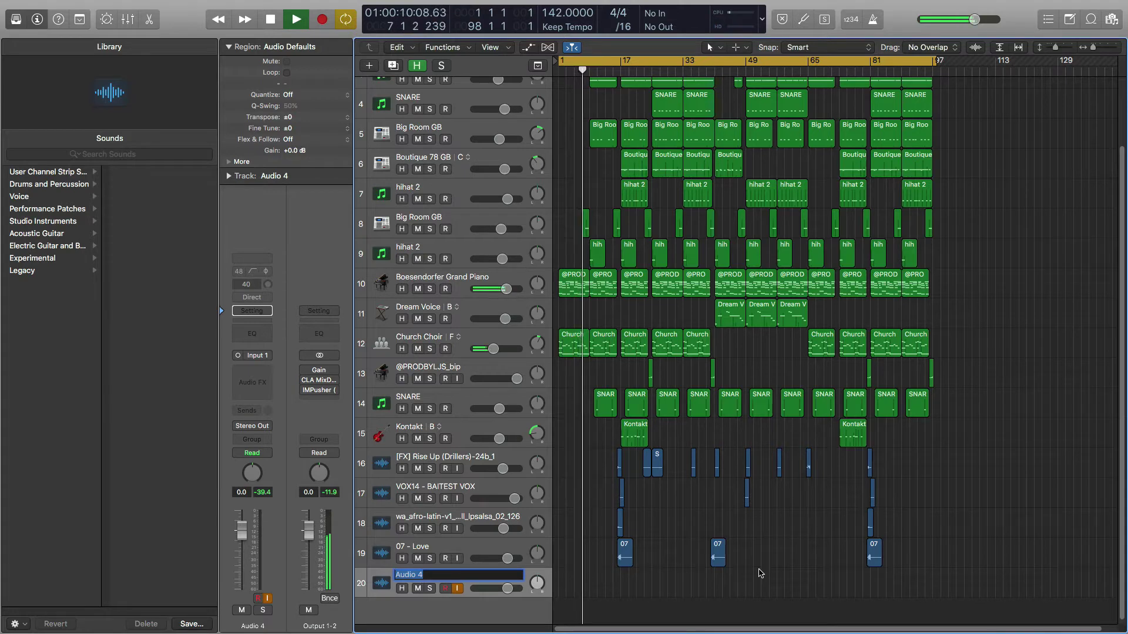
type("ty")
key("BackSpace")
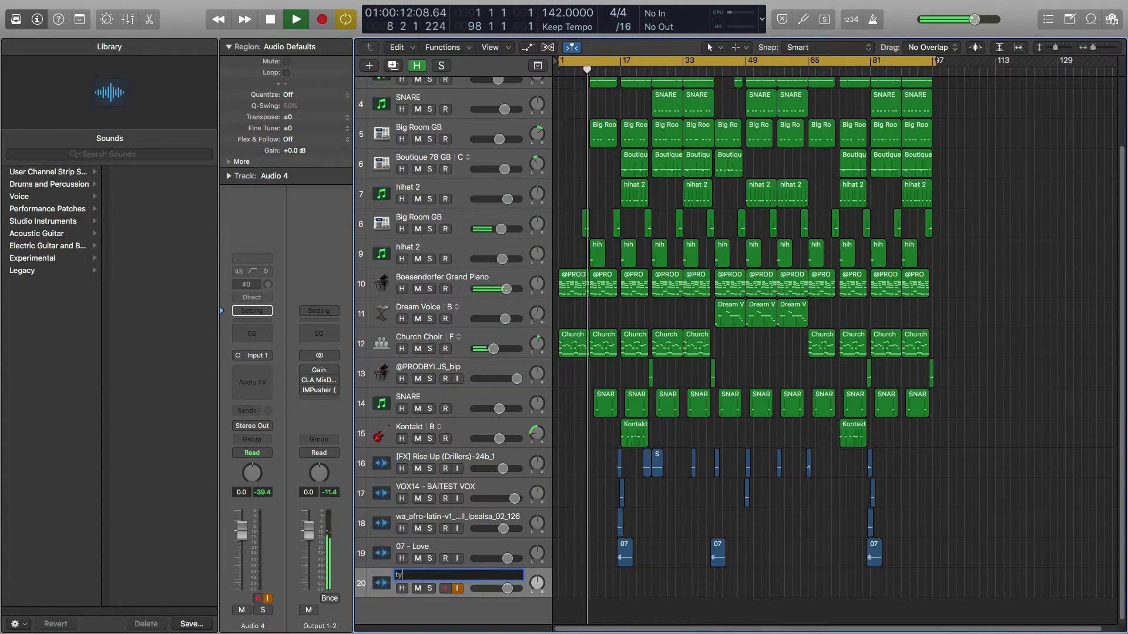
key("BackSpace")
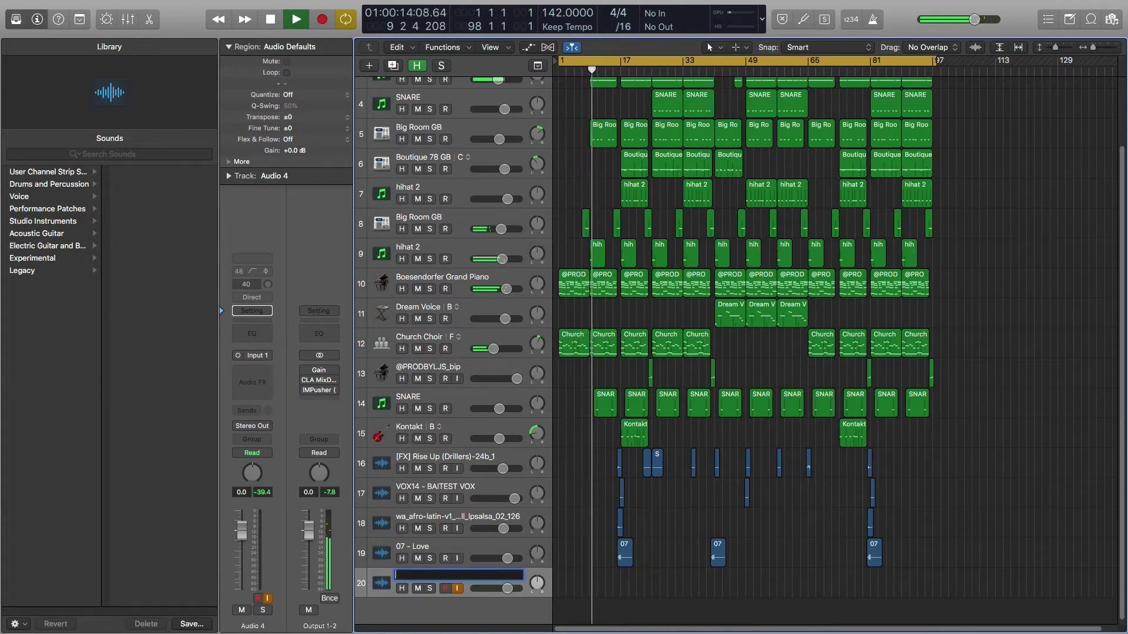
type("TAG")
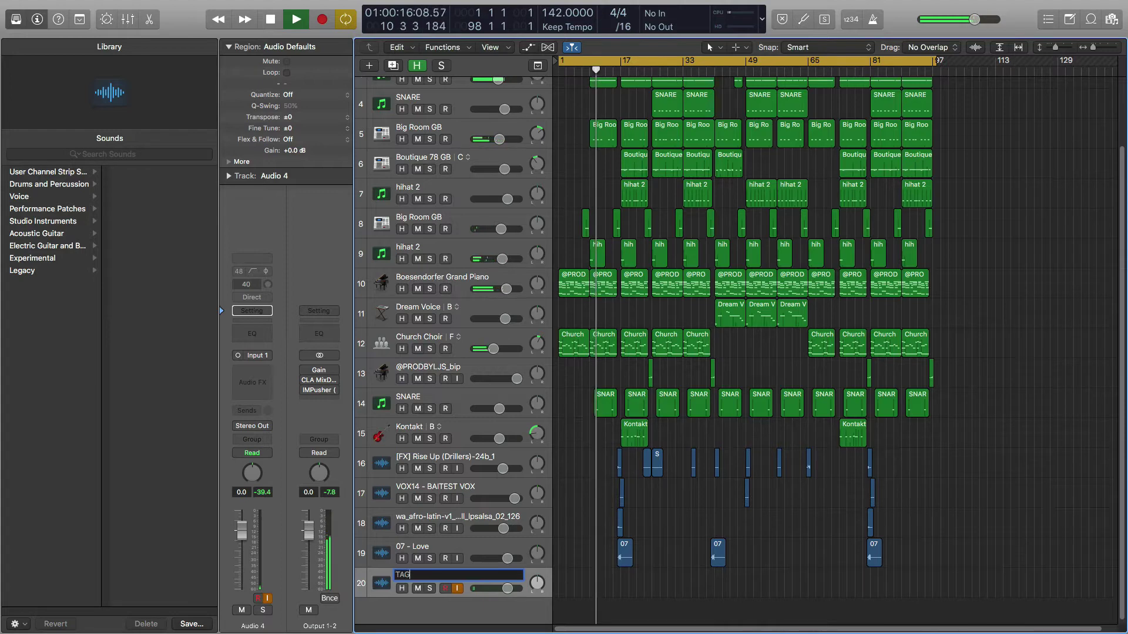
type(" QUA")
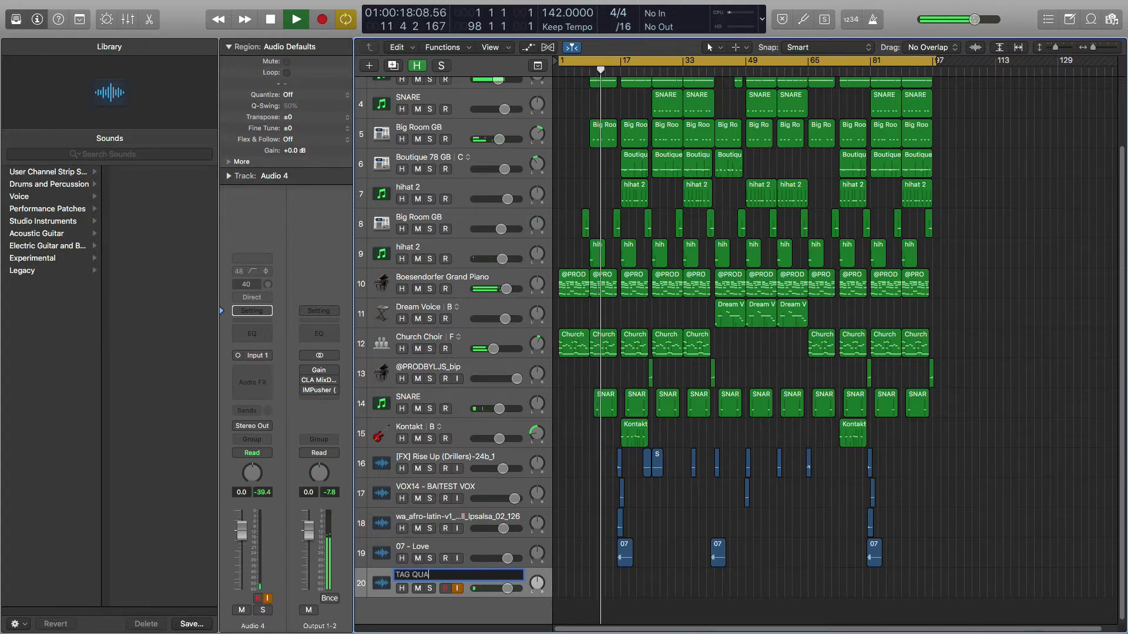
type("LITY")
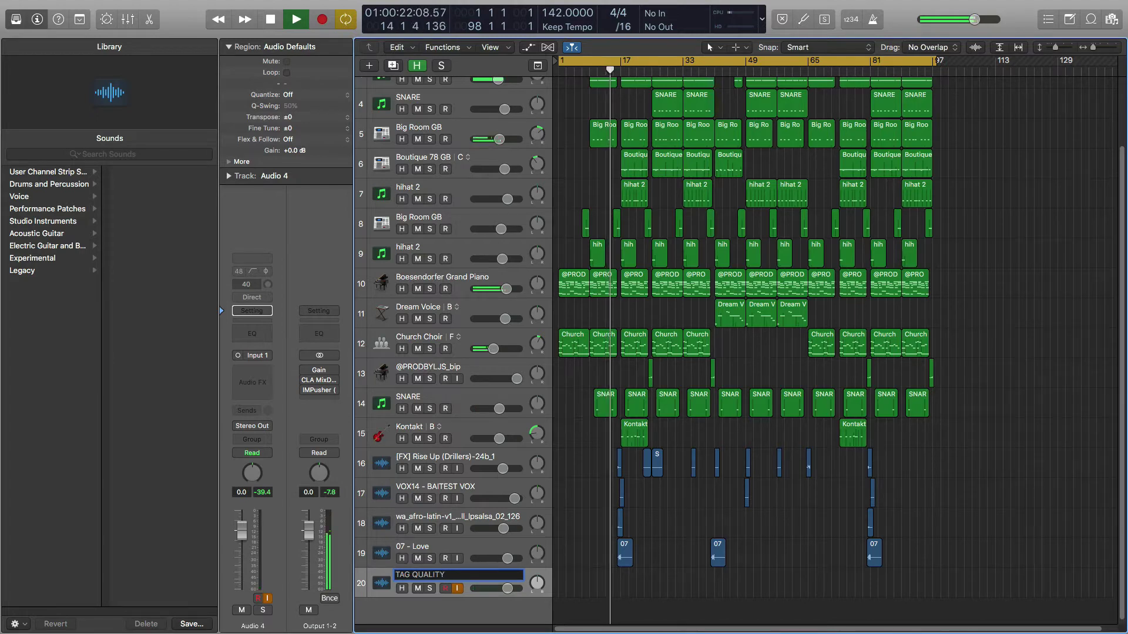
key("Return")
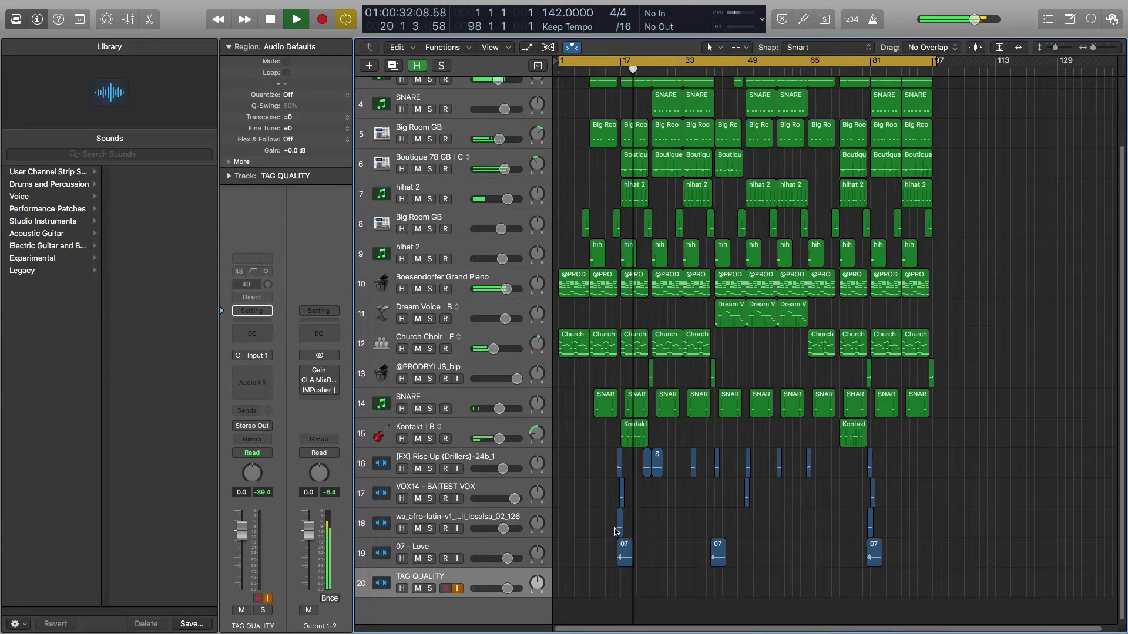
- Stop playback and set the cycle range from bar 25 to bar 39
left_click_drag(1093, 47, 1097, 47)
scroll(734, 294, "left", 5)
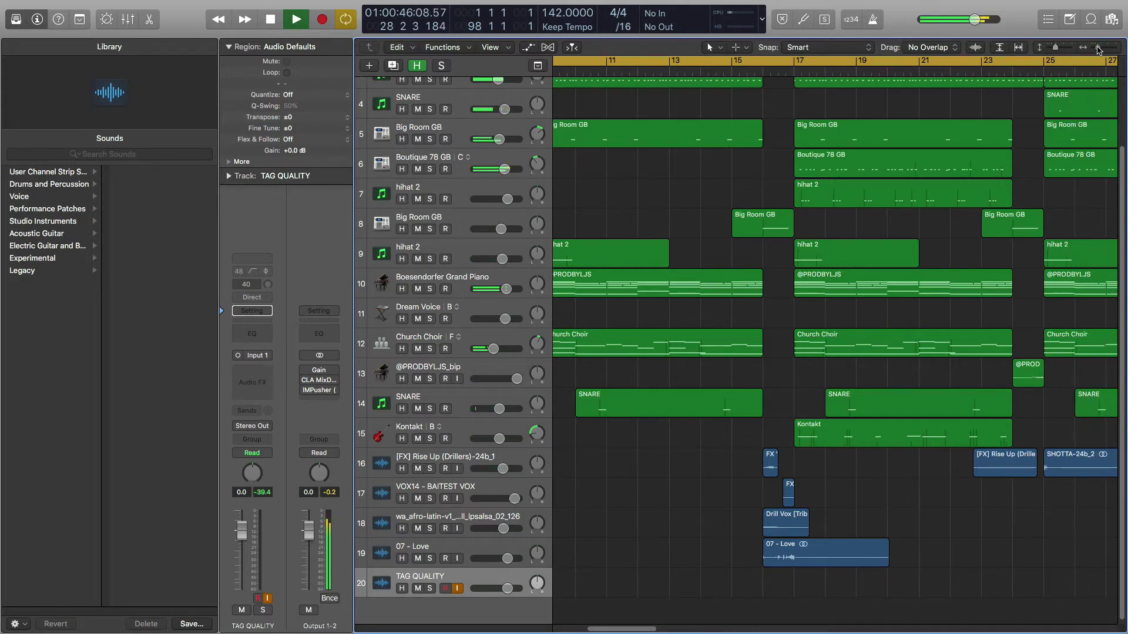
scroll(970, 122, "down", 5)
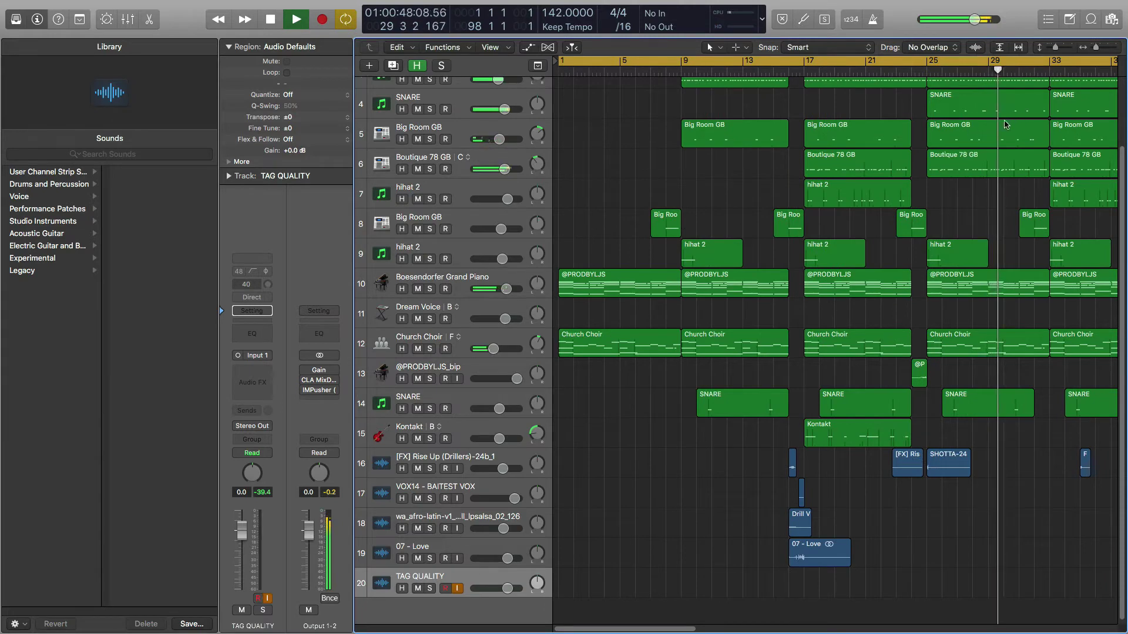
left_click(934, 62)
key("space")
left_click_drag(933, 61, 1100, 149)
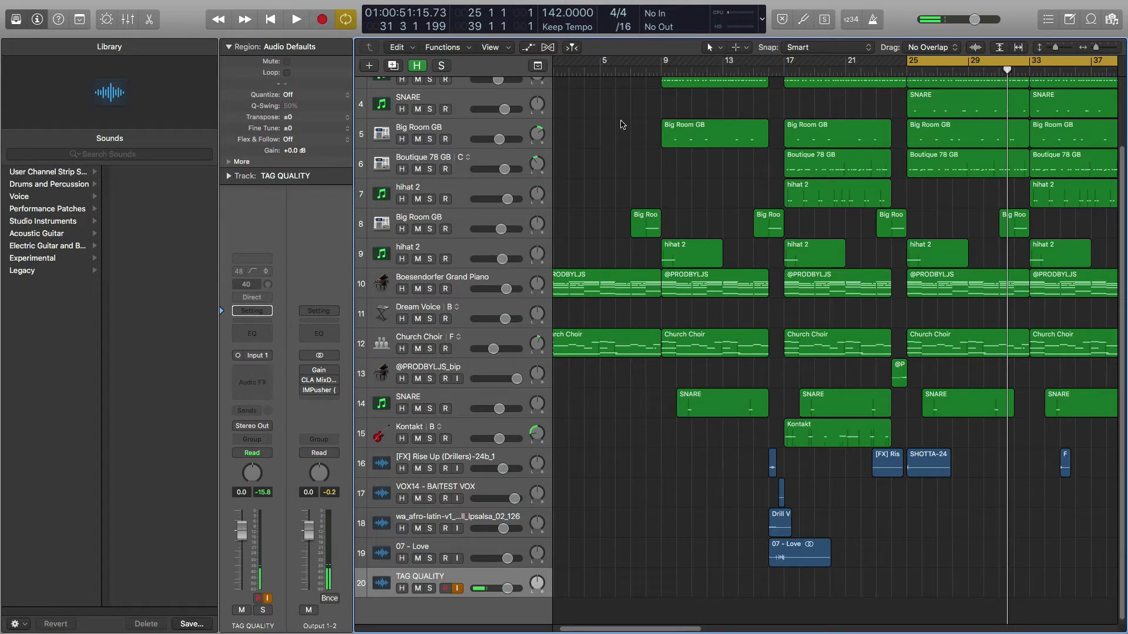
- Open the Gain plug-in on the Output 1-2 channel and audition the cycled section with it bypassed
left_click(320, 370)
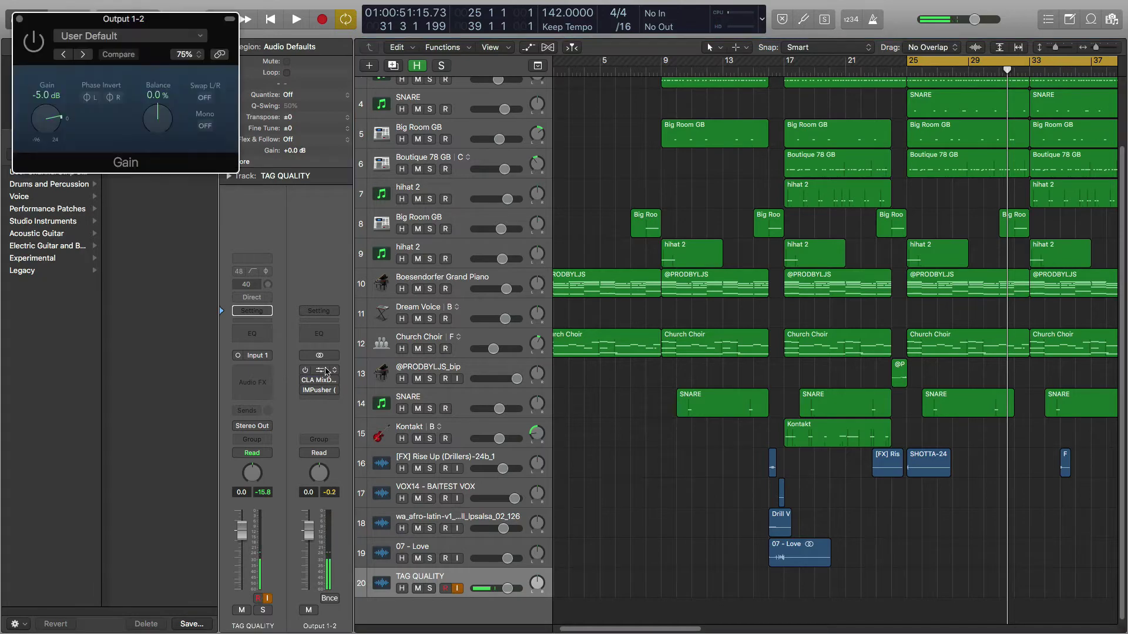
left_click_drag(1102, 50, 1078, 54)
scroll(704, 170, "up", 3)
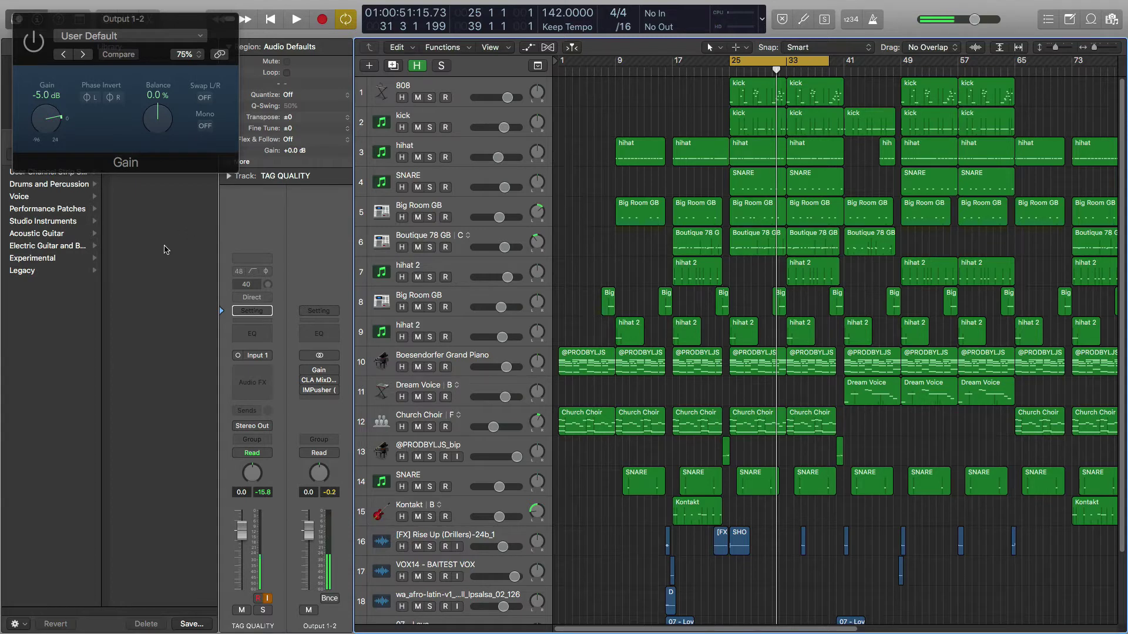
key("space")
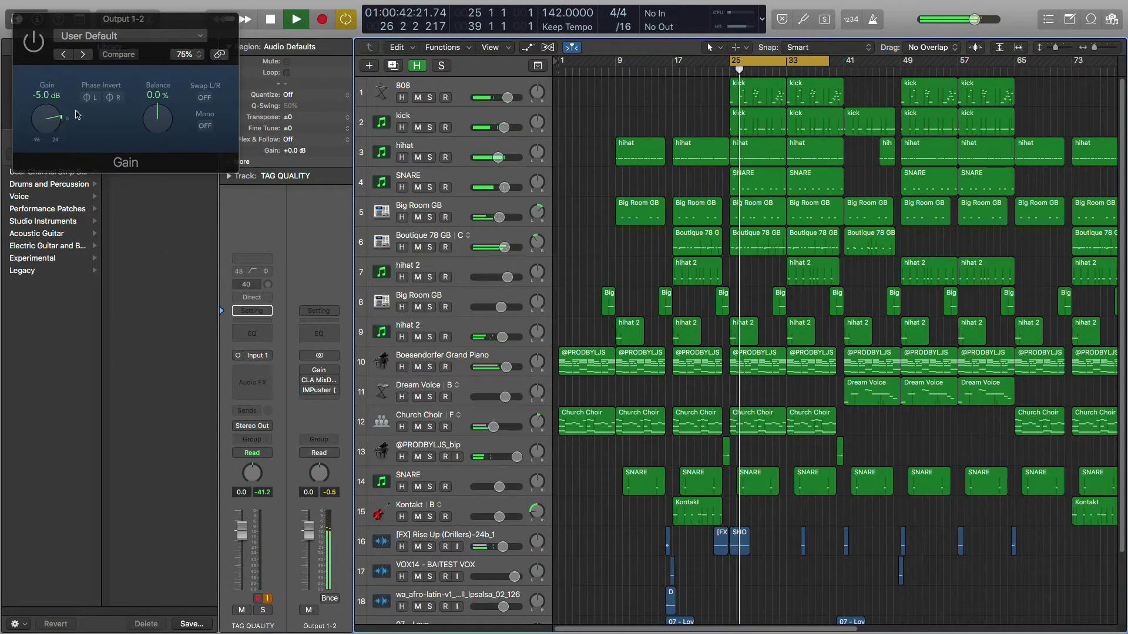
key("space")
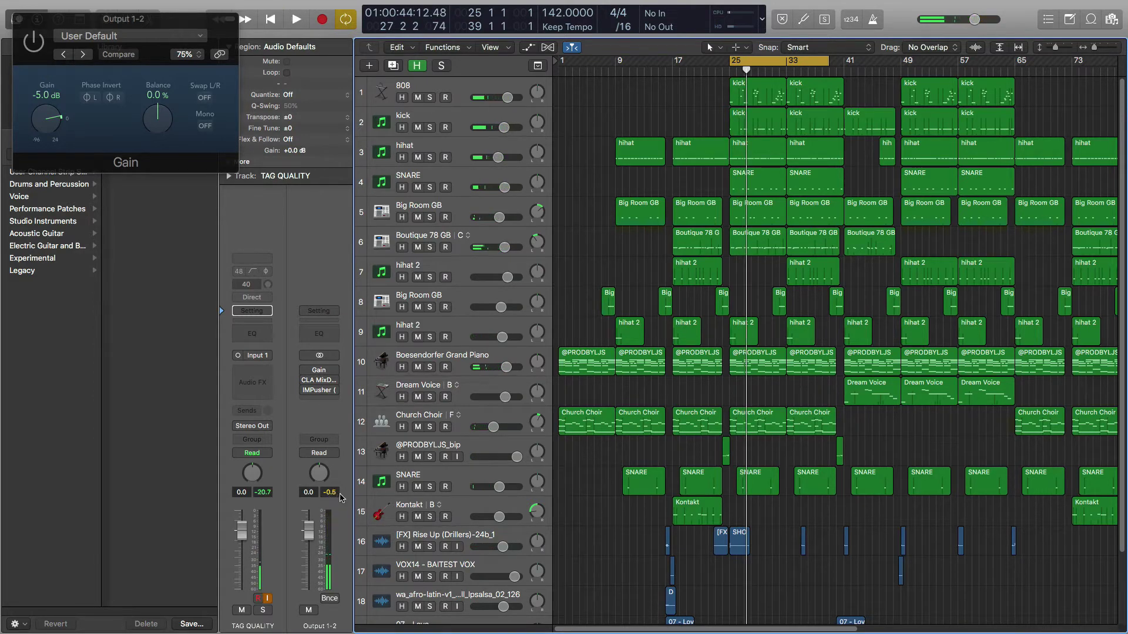
key("space")
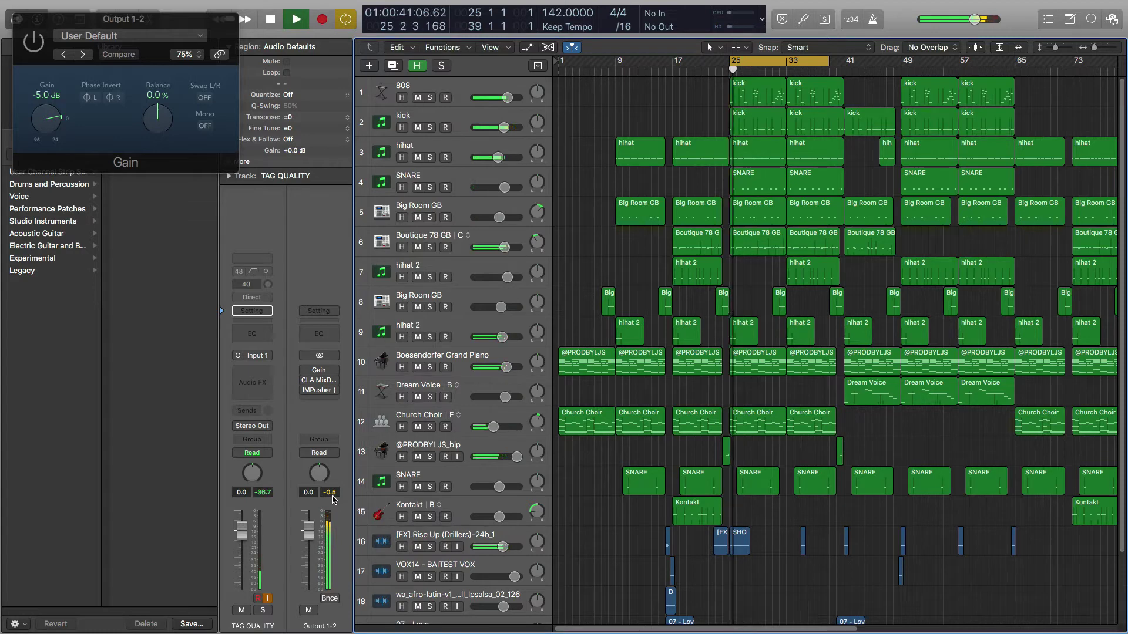
key("space")
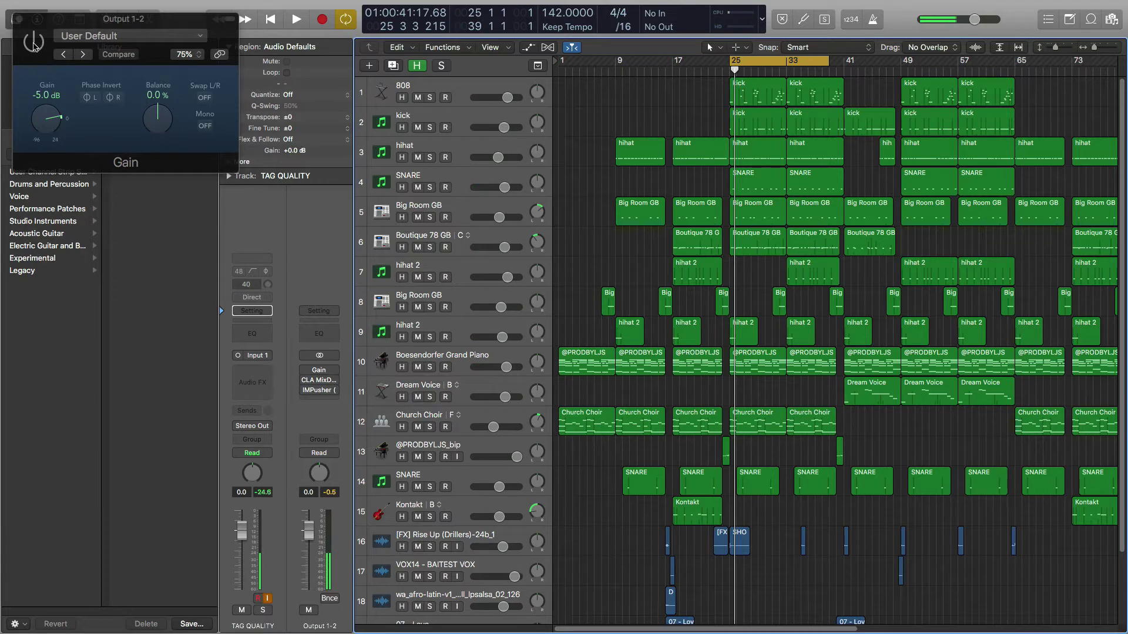
- Turn on the Gain plug-in on Output 1-2, audition the section with a reset peak level, and close the plug-in window
left_click(34, 46)
key("space")
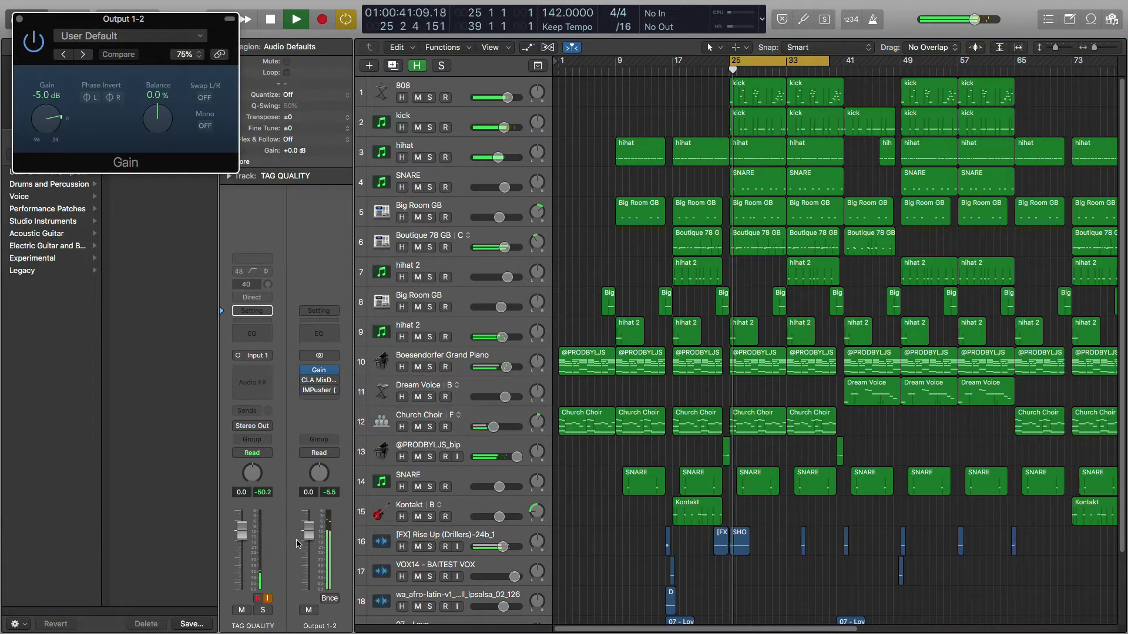
left_click(338, 504)
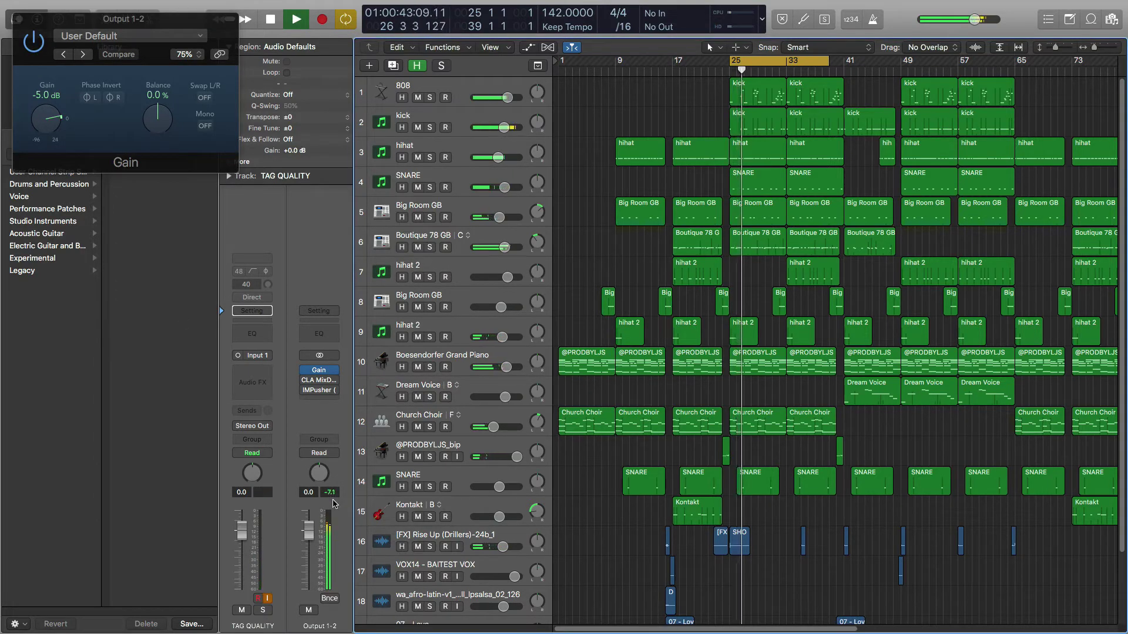
key("space")
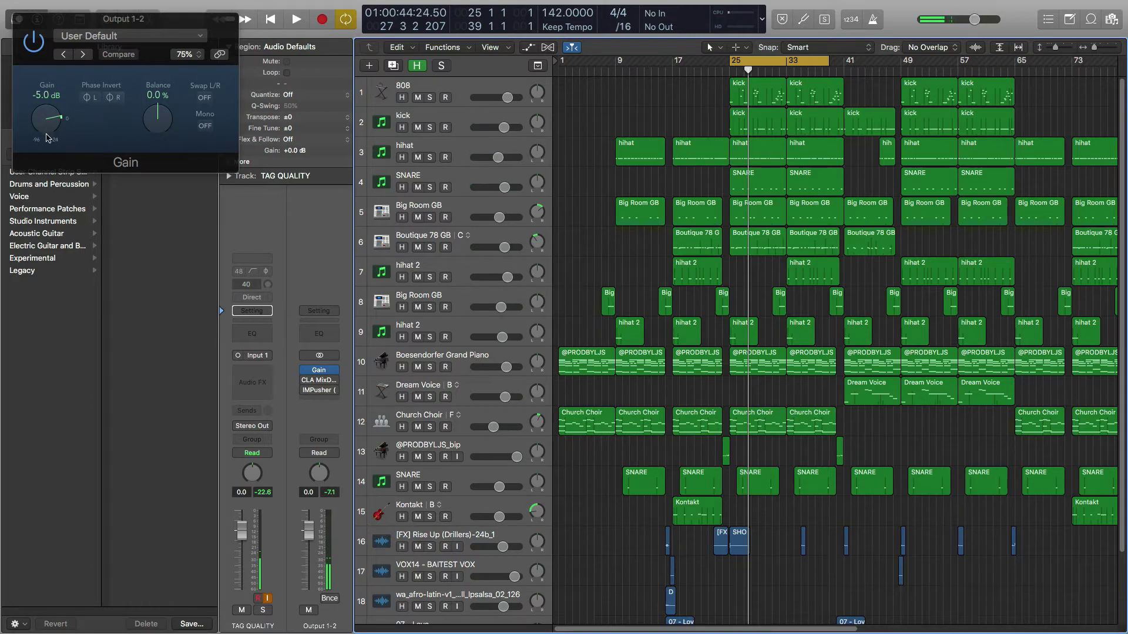
left_click(18, 19)
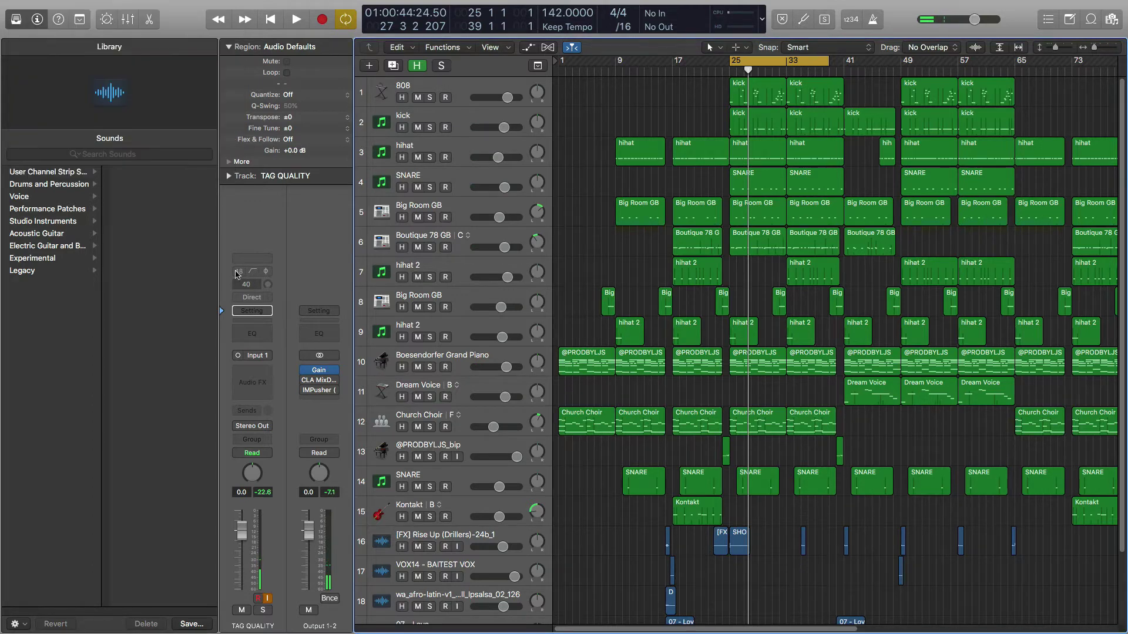
- Audition the section briefly and choose the stereo Gain utility for the first effect slot of Output 1-2
key("space")
key("space")
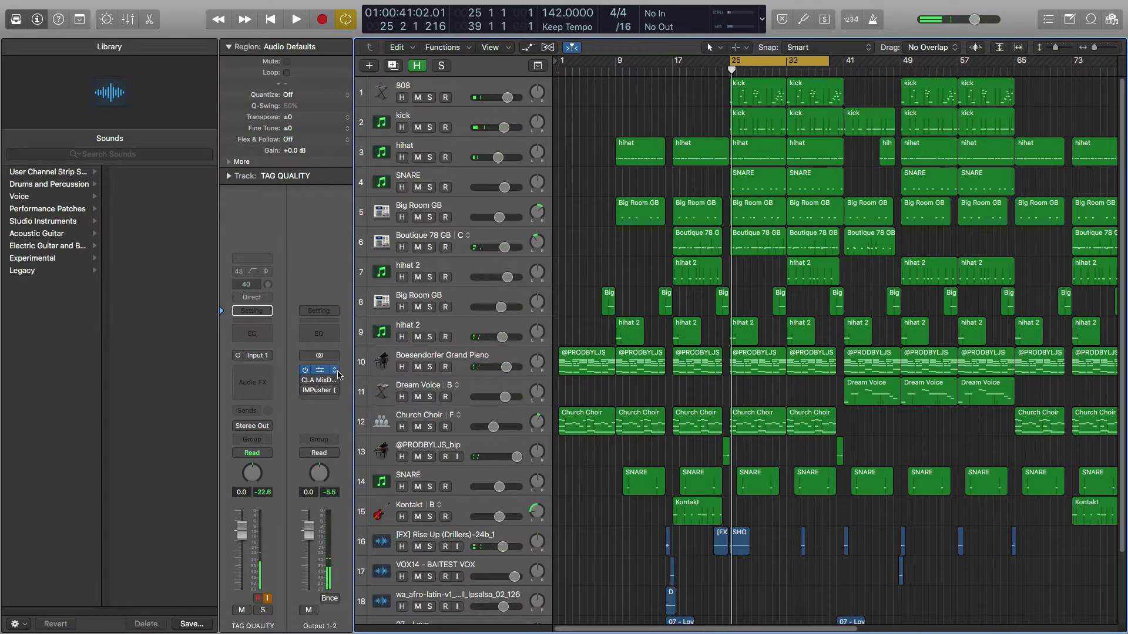
left_click(338, 373)
mouse_move(360, 603)
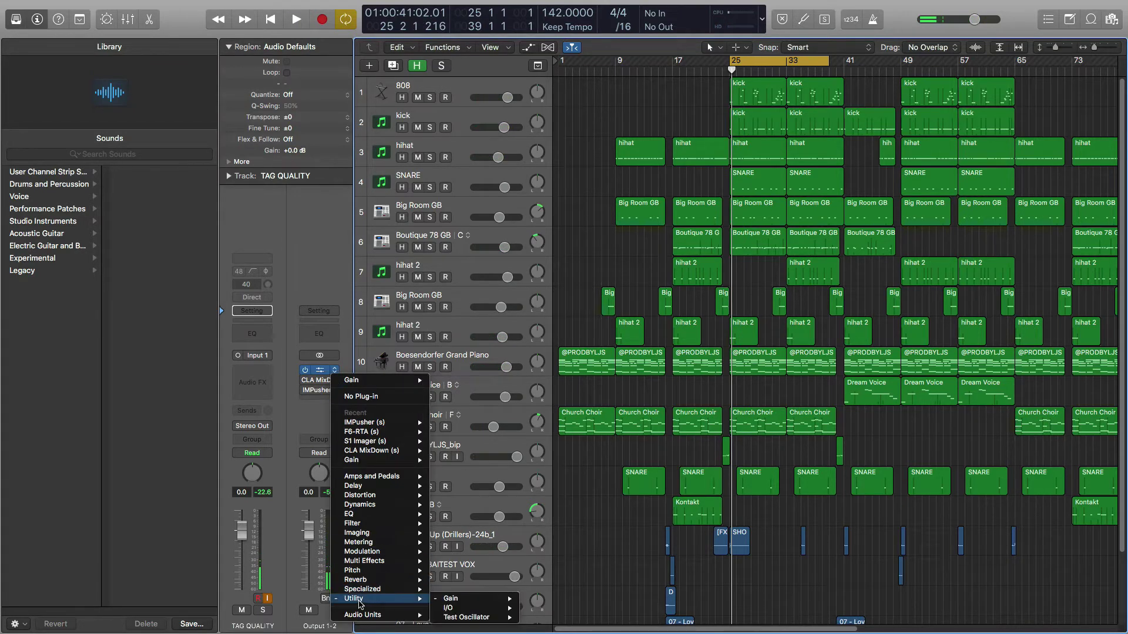
mouse_move(473, 601)
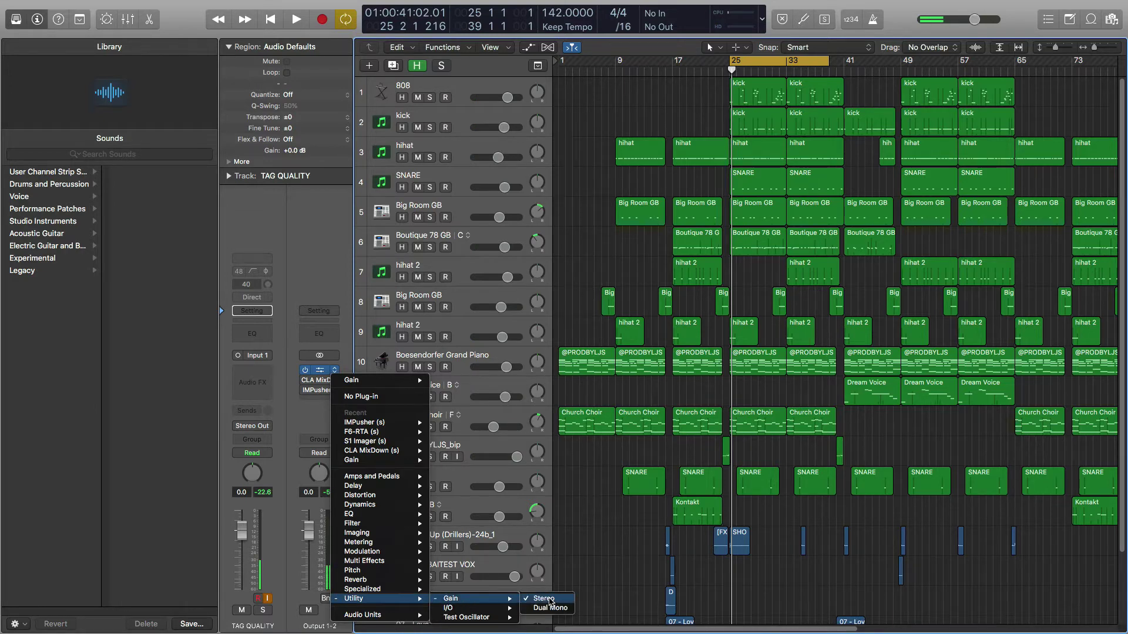
left_click(539, 599)
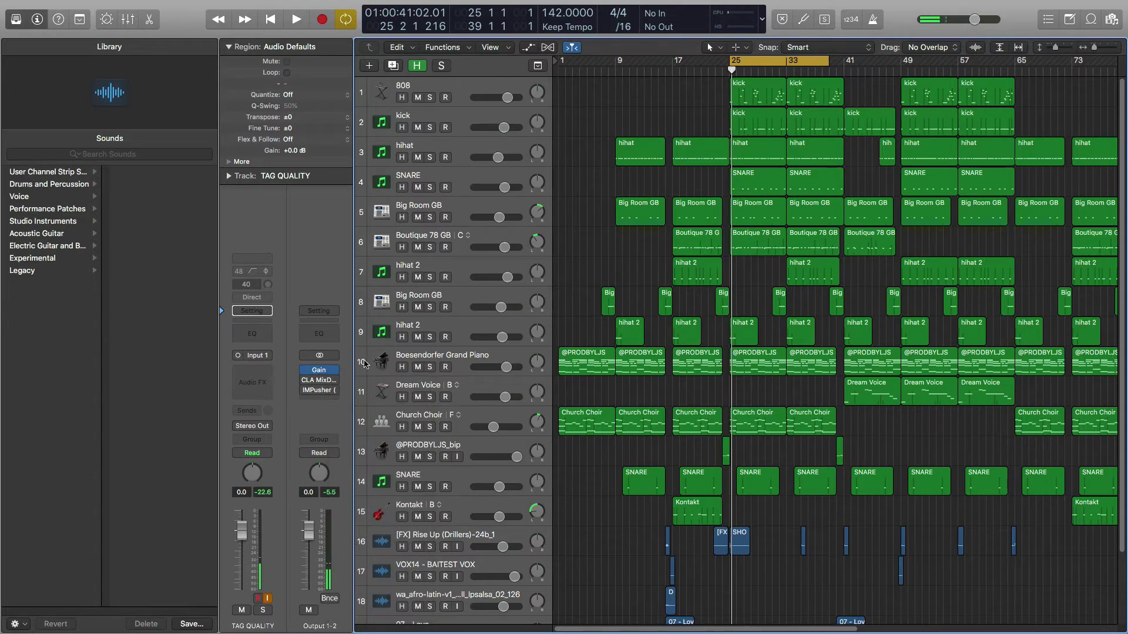
- Choose the Waves CLA MixDown (s) plug-in in stereo for the second effect slot of Output 1-2
left_click(335, 382)
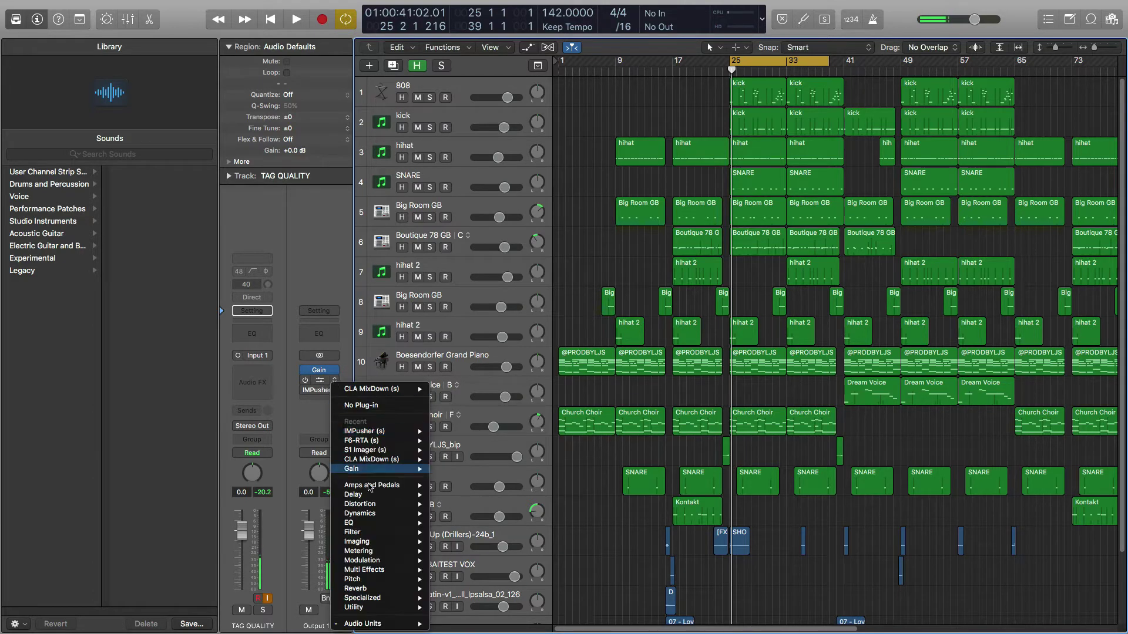
mouse_move(367, 623)
mouse_move(483, 622)
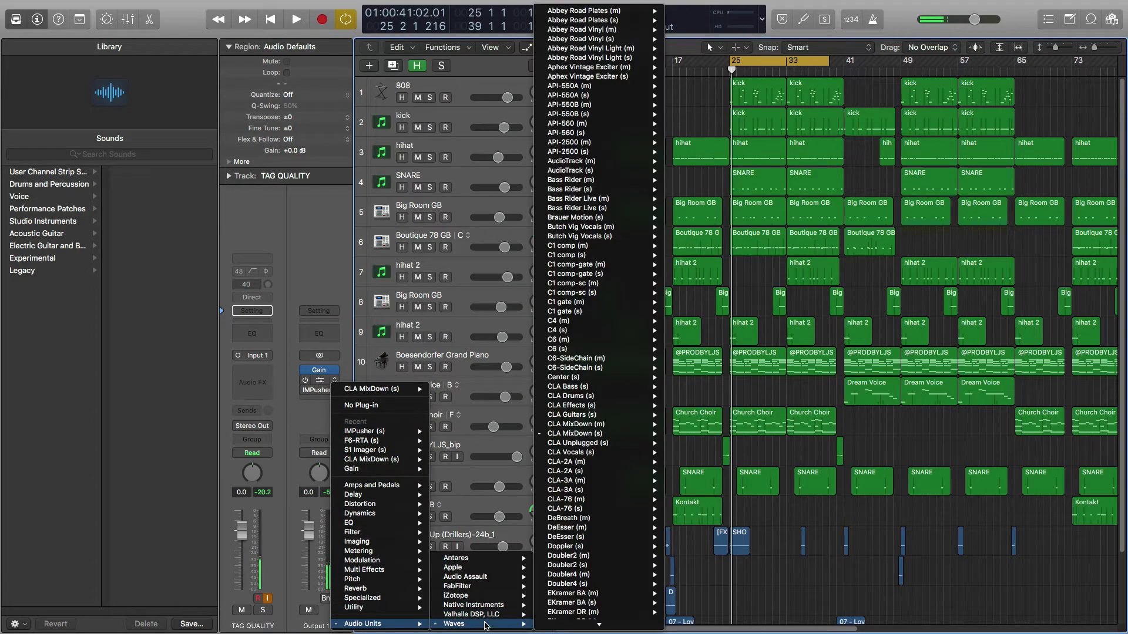
mouse_move(578, 438)
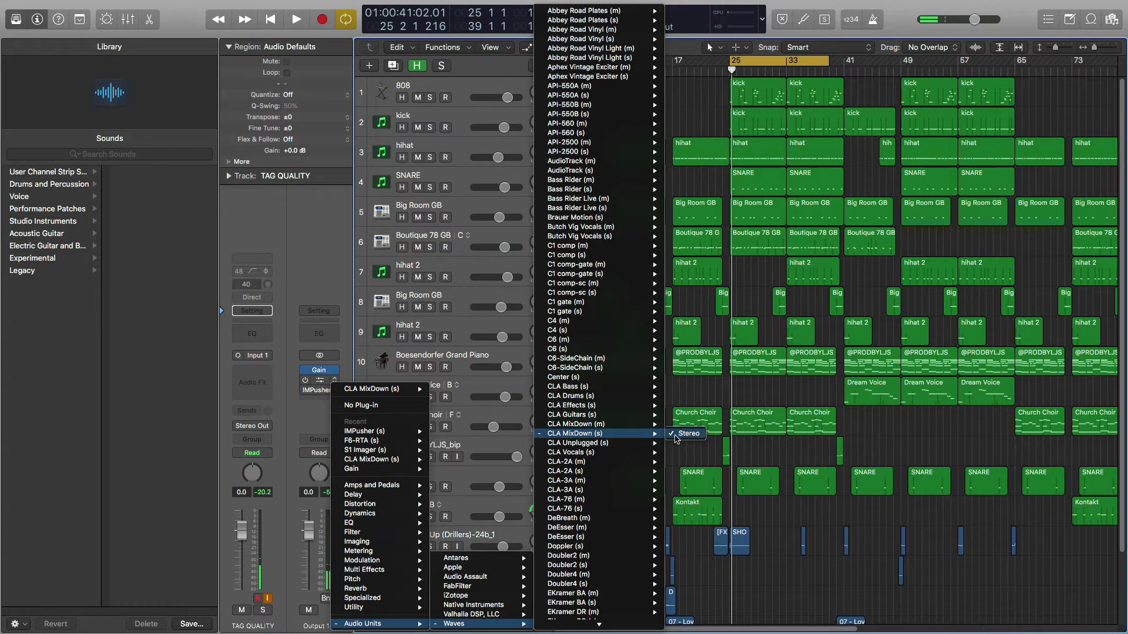
left_click(691, 434)
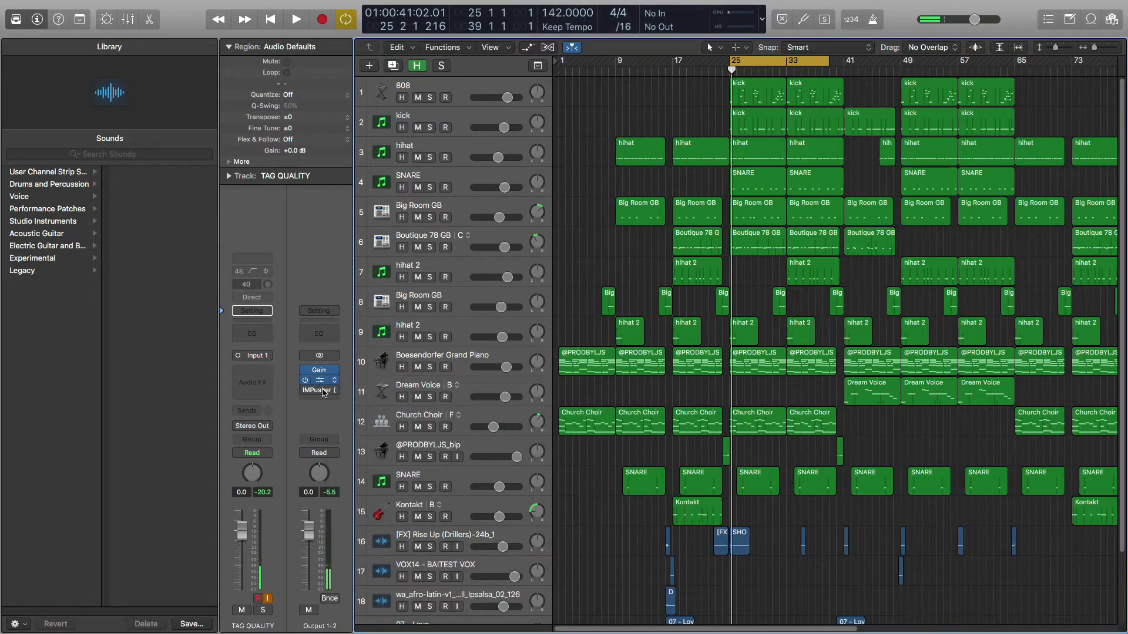
- Look through the CLA MixDown factory presets and slightly nudge the Drive and Treble faders, keeping the plug-in window clear of the channel strips
left_click_drag(295, 34, 520, 83)
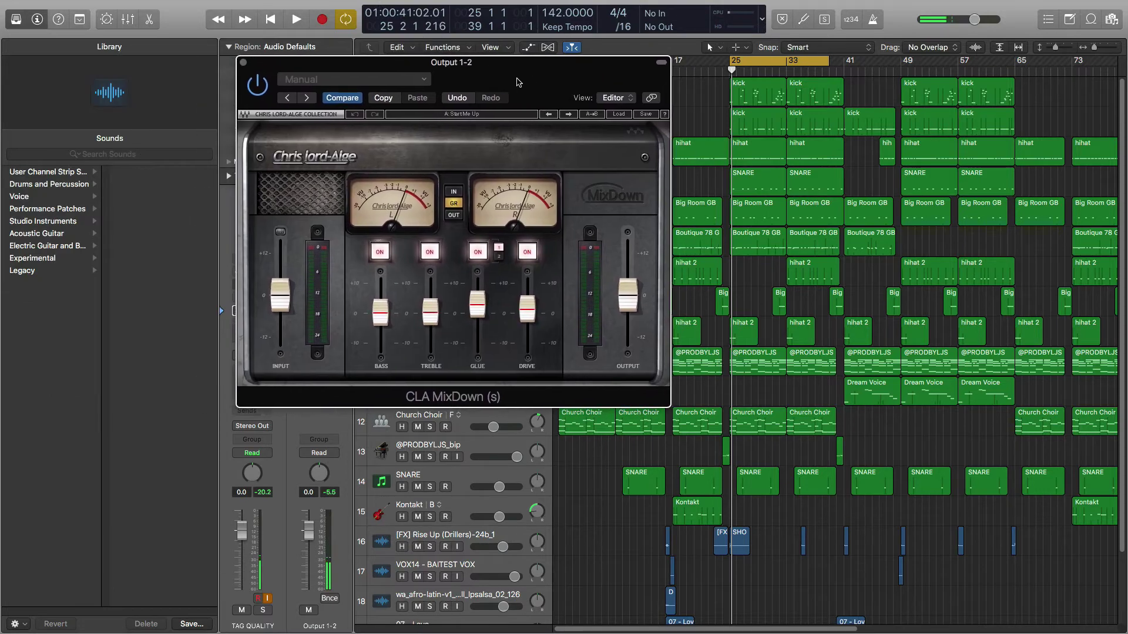
left_click(620, 113)
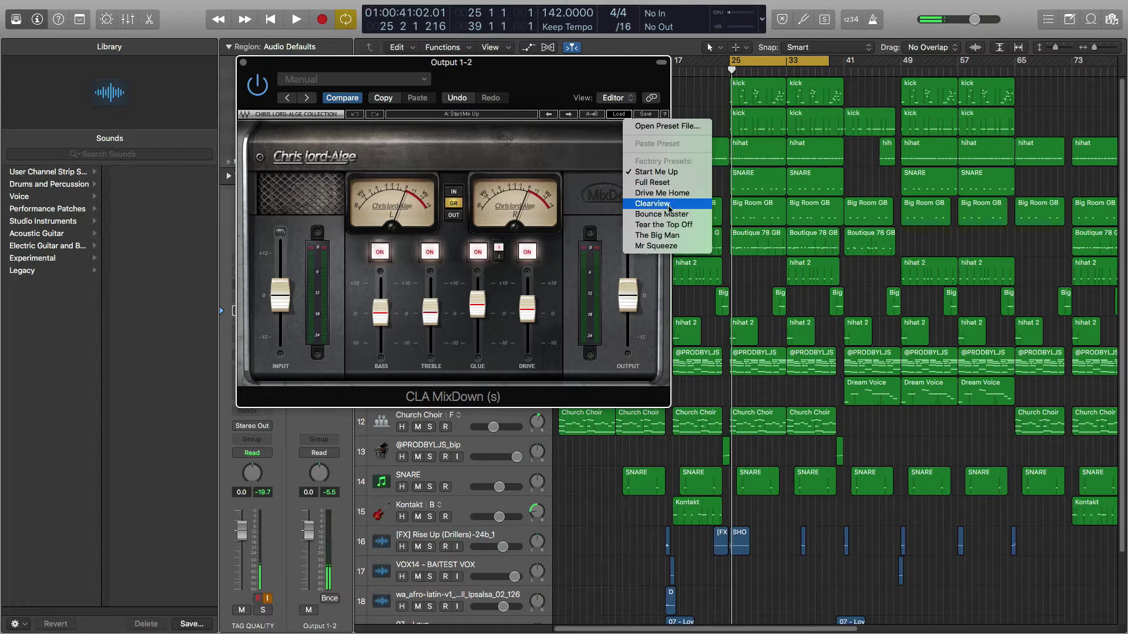
left_click_drag(524, 83, 525, 65)
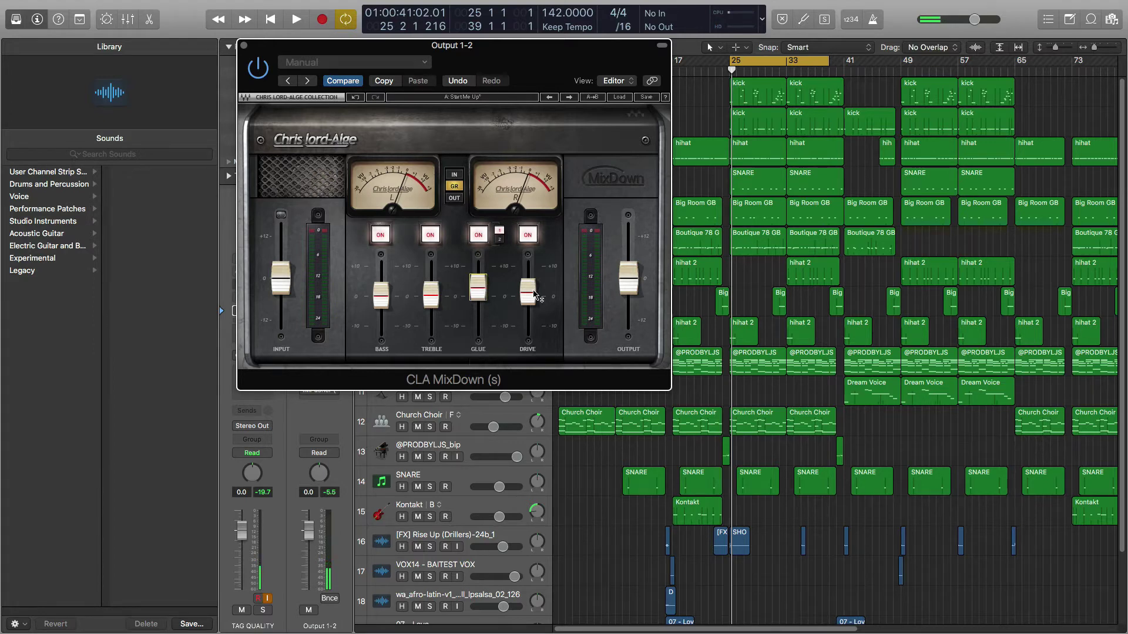
left_click_drag(530, 298, 530, 295)
left_click_drag(438, 304, 437, 301)
left_click_drag(271, 55, 522, 120)
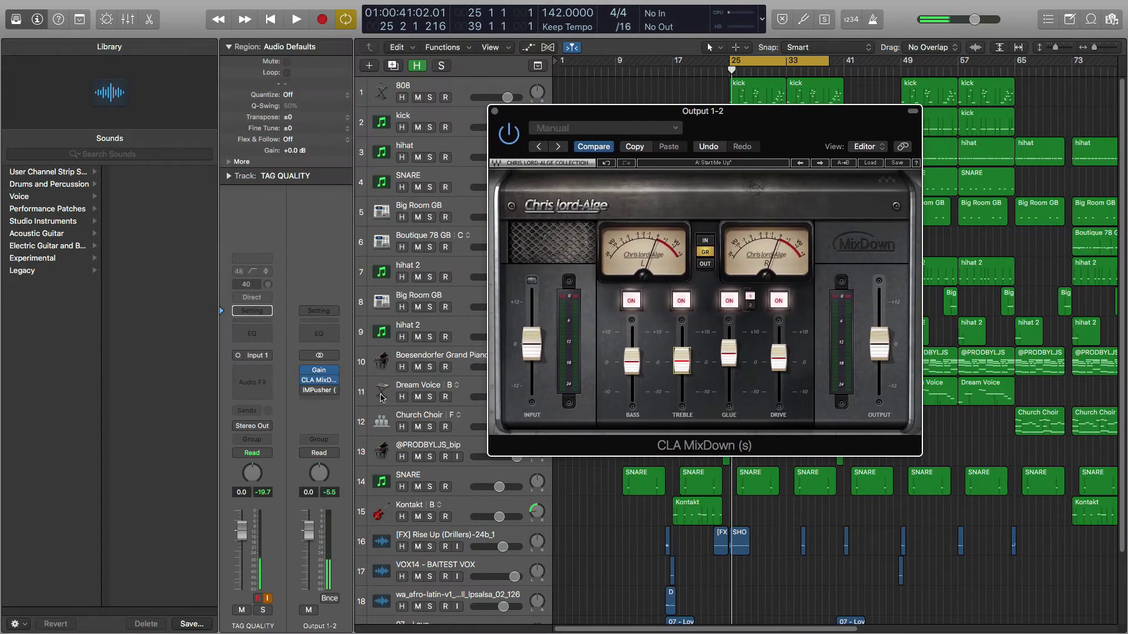
- Audition the looped section with CLA MixDown on, bypass it to compare, and listen again with it turned back on
key("space")
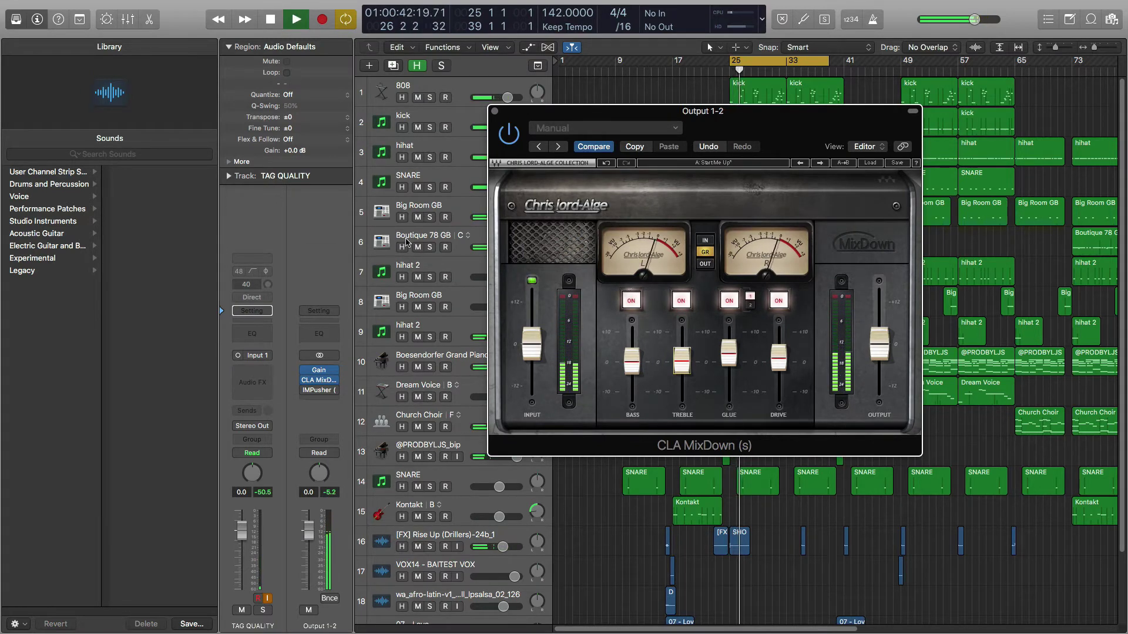
left_click(509, 134)
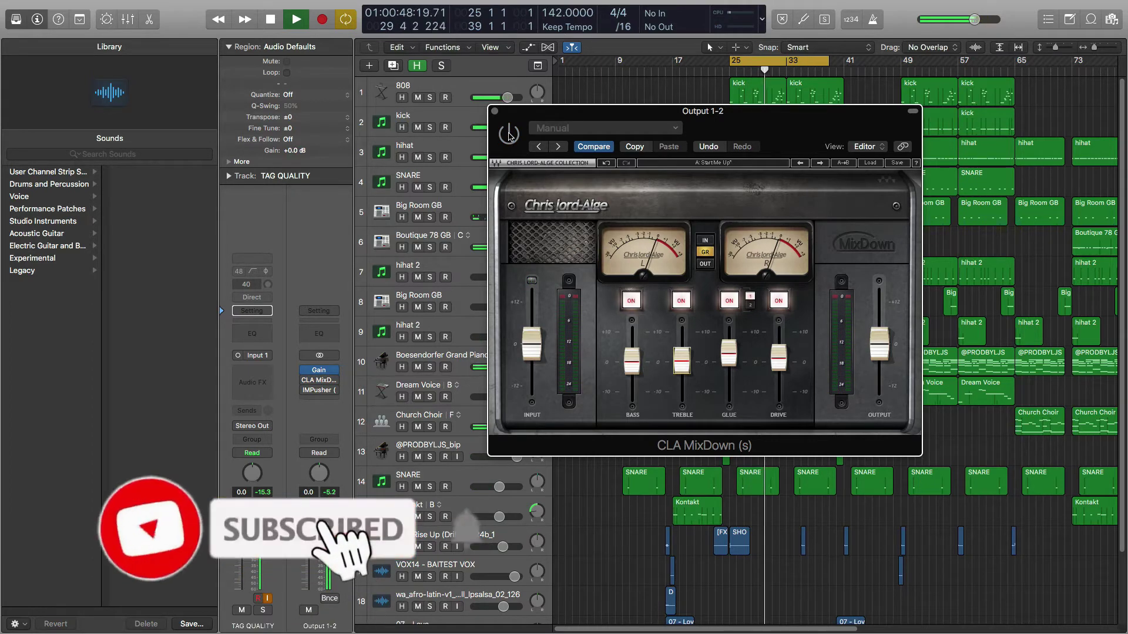
key("space")
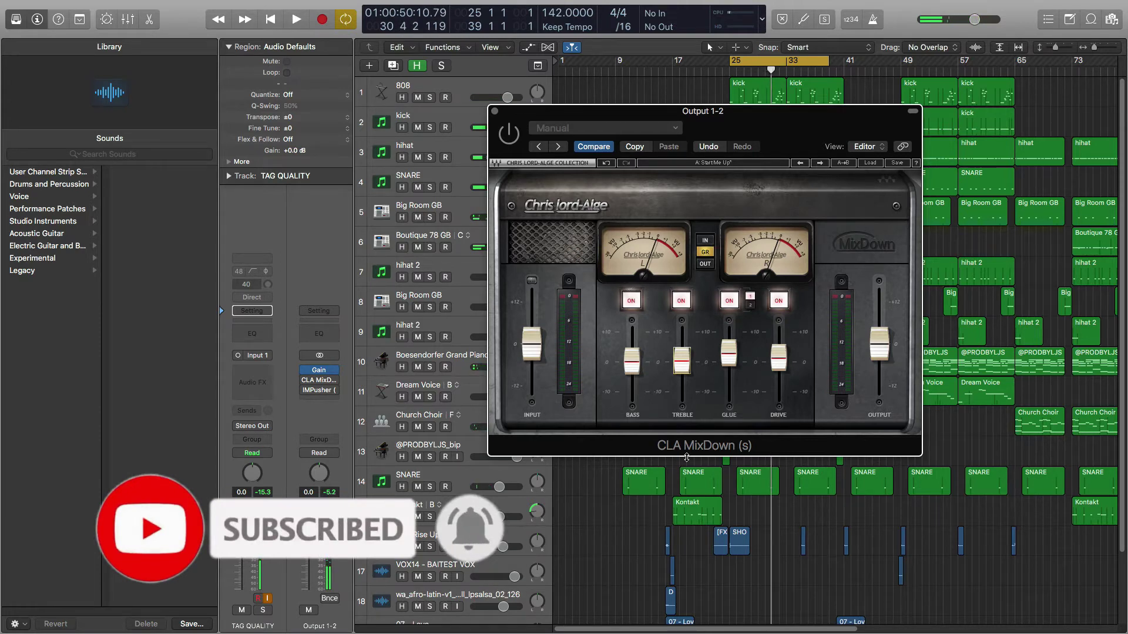
key("space")
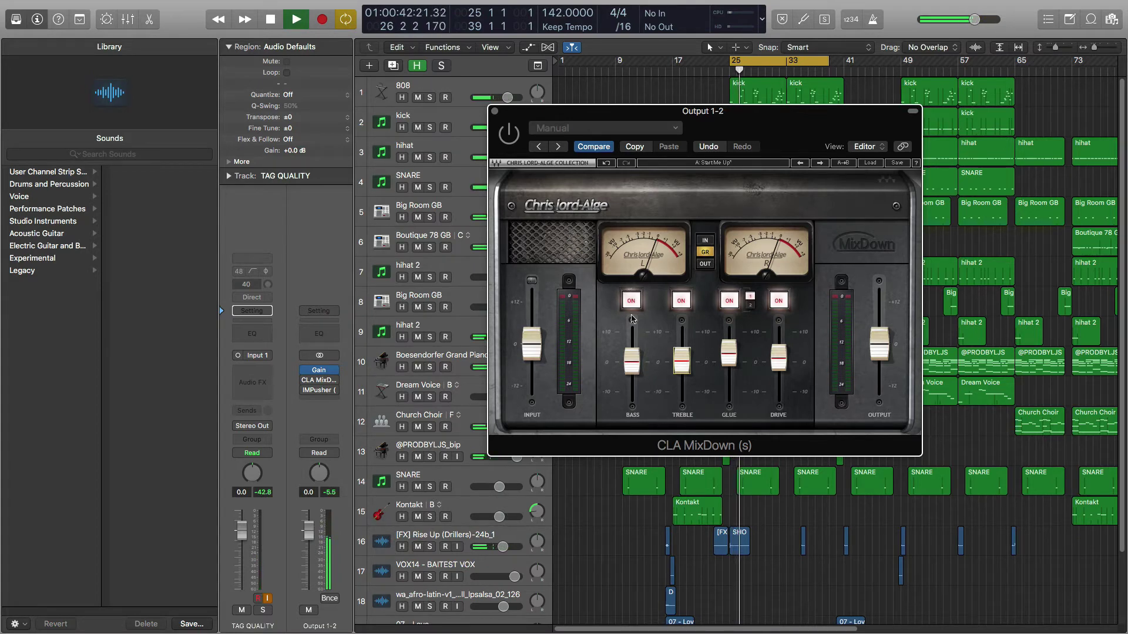
key("space")
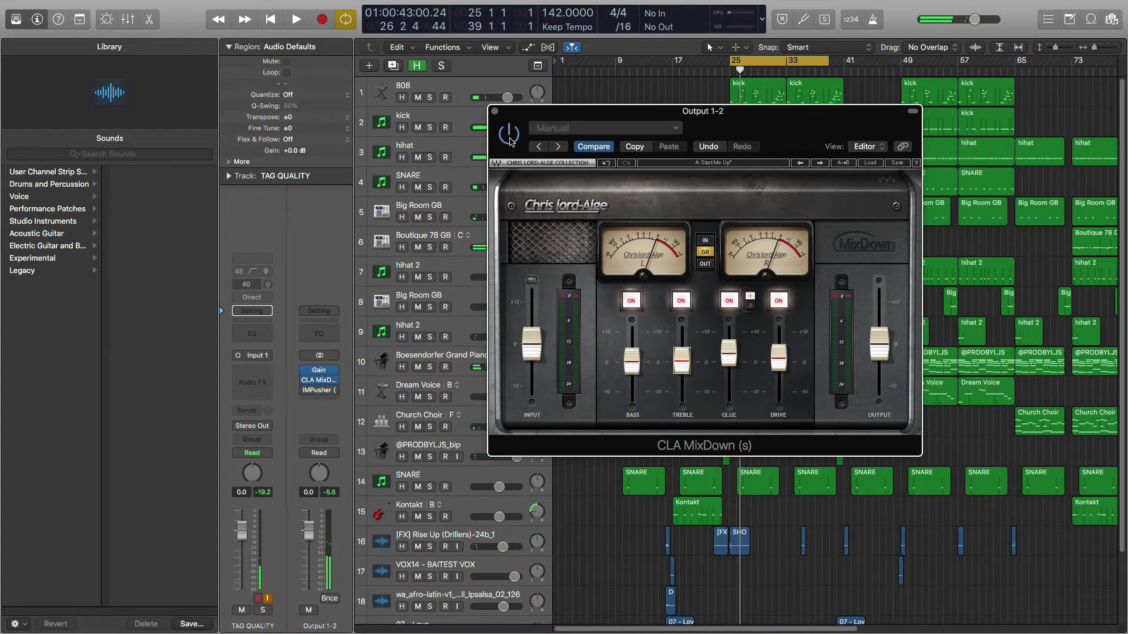
key("space")
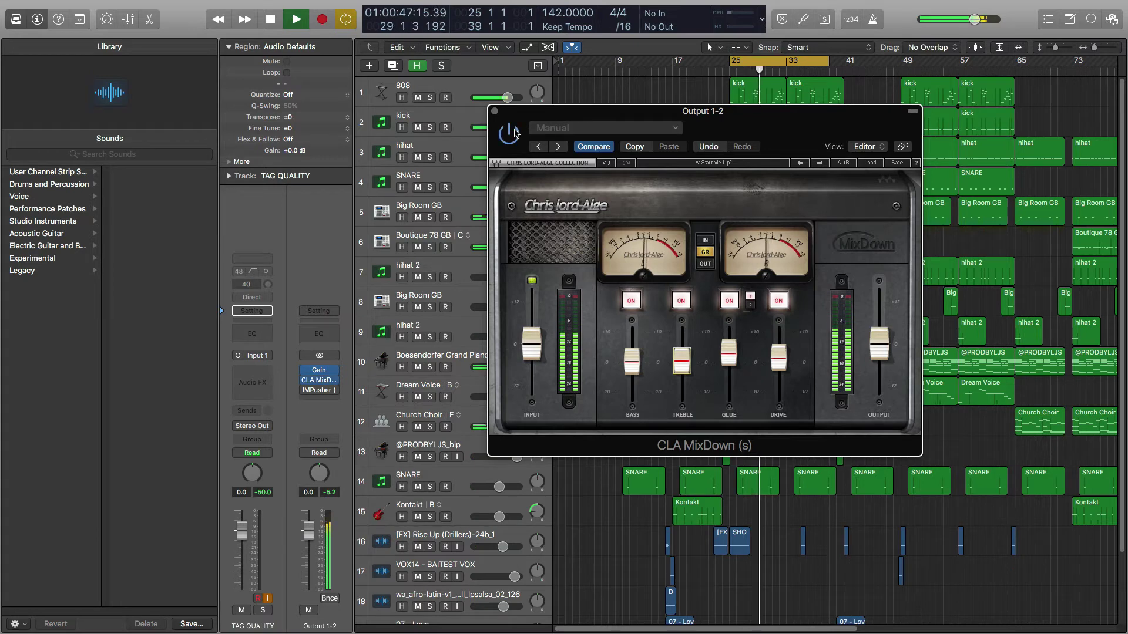
key("space")
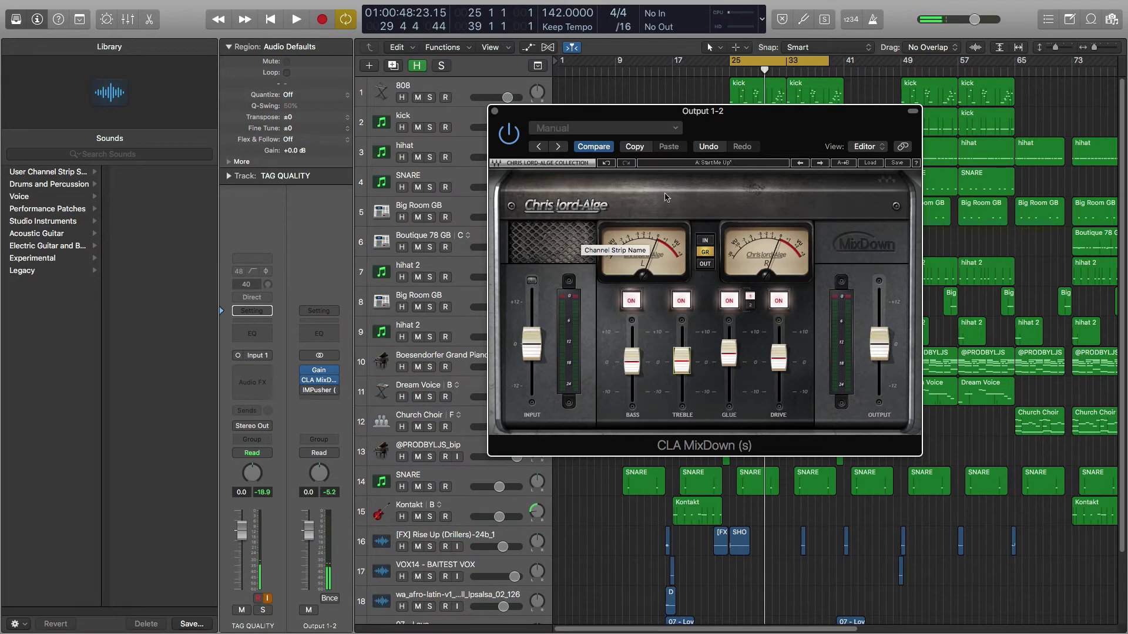
- Put the CLA MixDown window away and insert the Dynamics Compressor between Gain and CLA MixDown on Output 1-2
left_click_drag(770, 134, 662, 132)
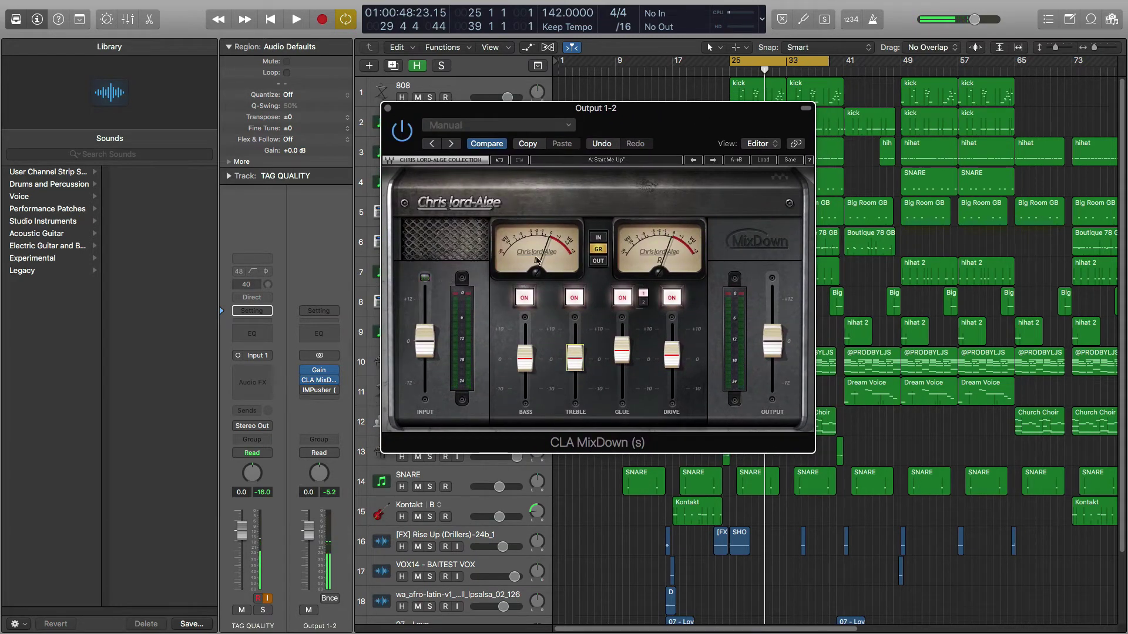
left_click_drag(610, 107, 671, 95)
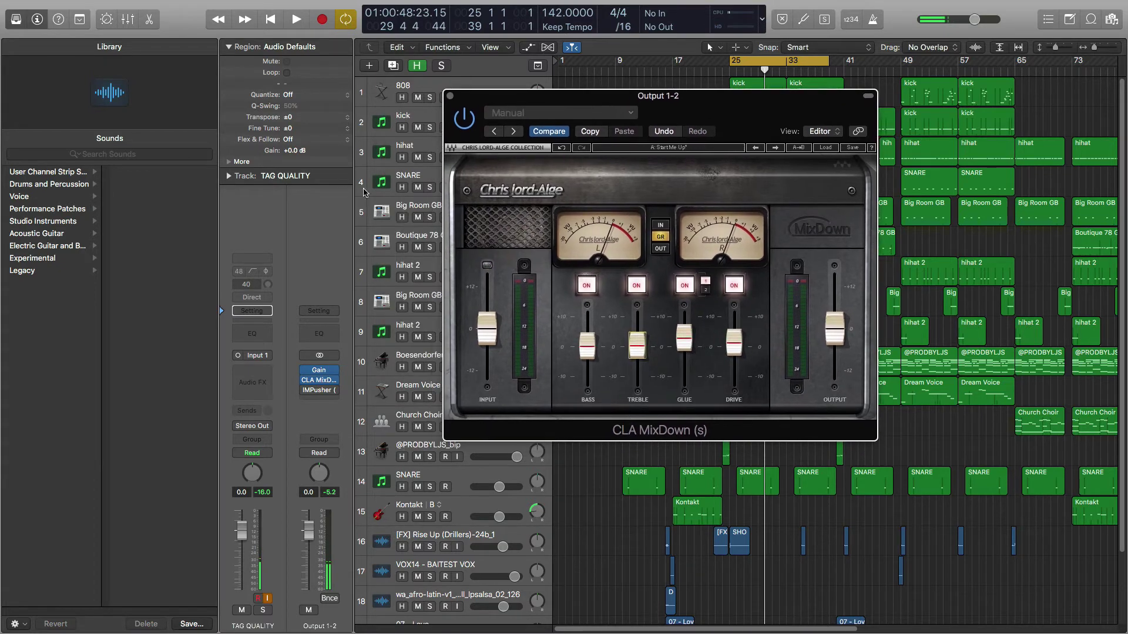
left_click(319, 391)
left_click_drag(317, 384, 307, 381)
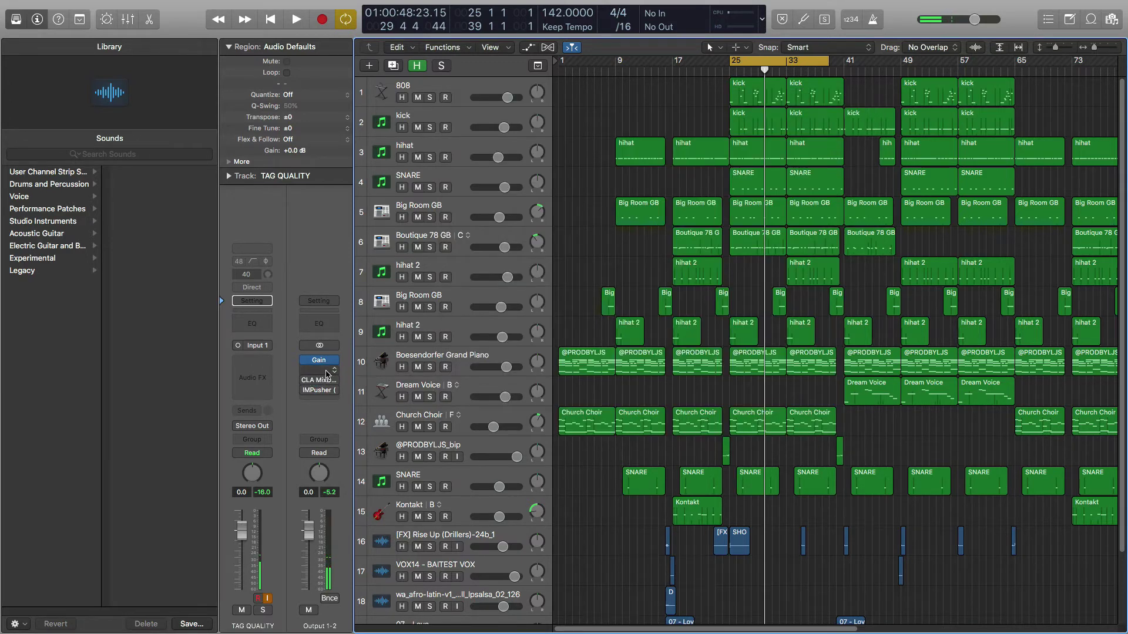
left_click(329, 380)
mouse_move(345, 482)
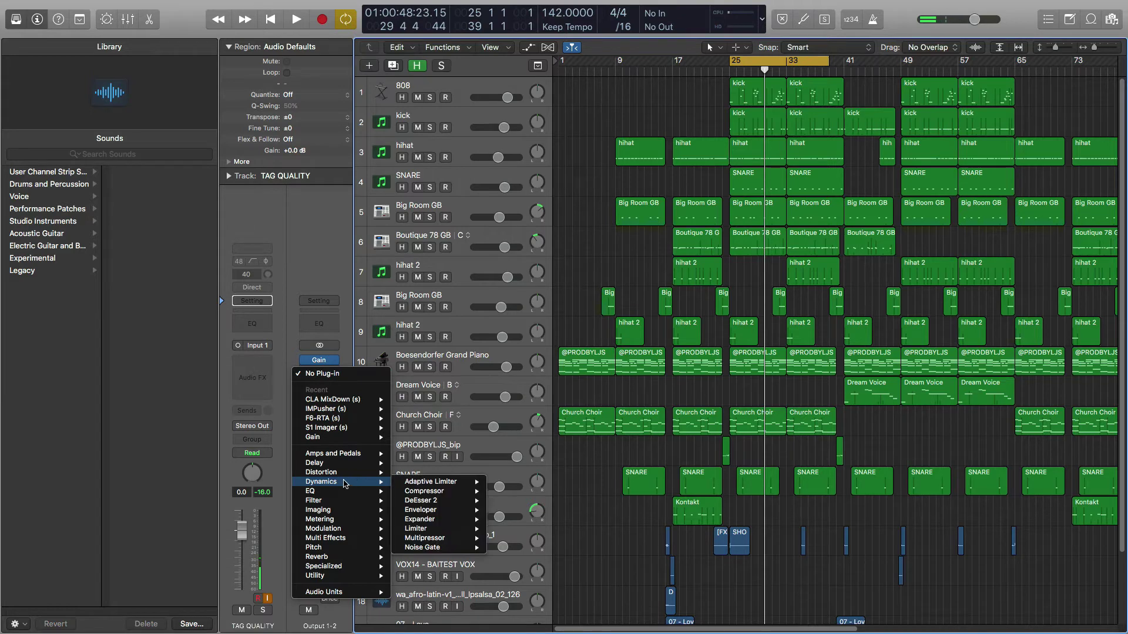
mouse_move(423, 491)
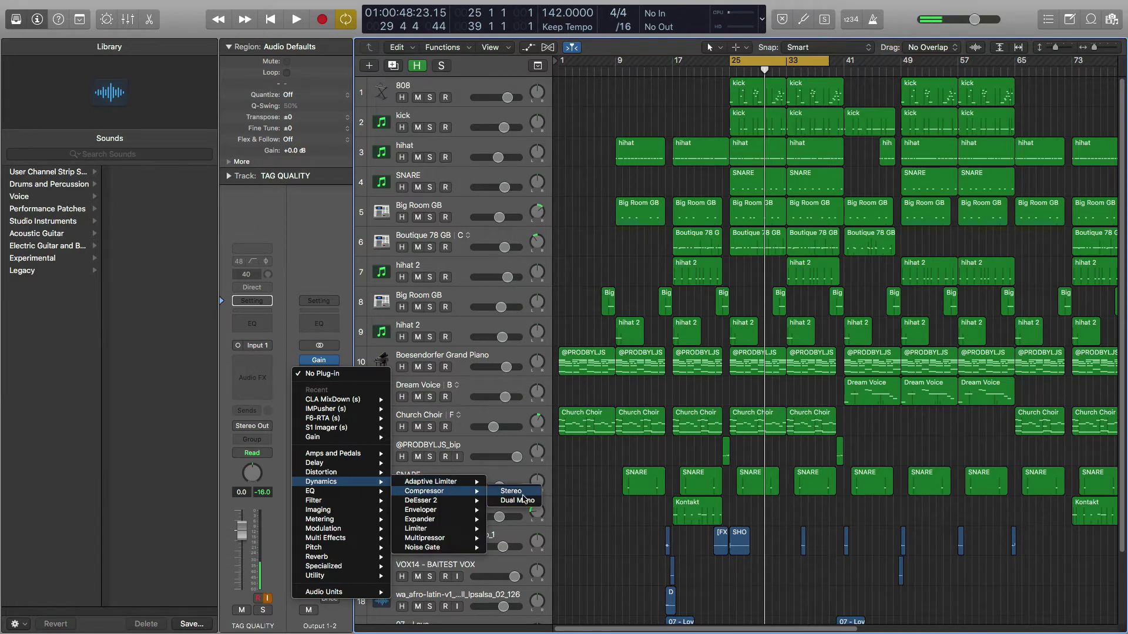
left_click(525, 501)
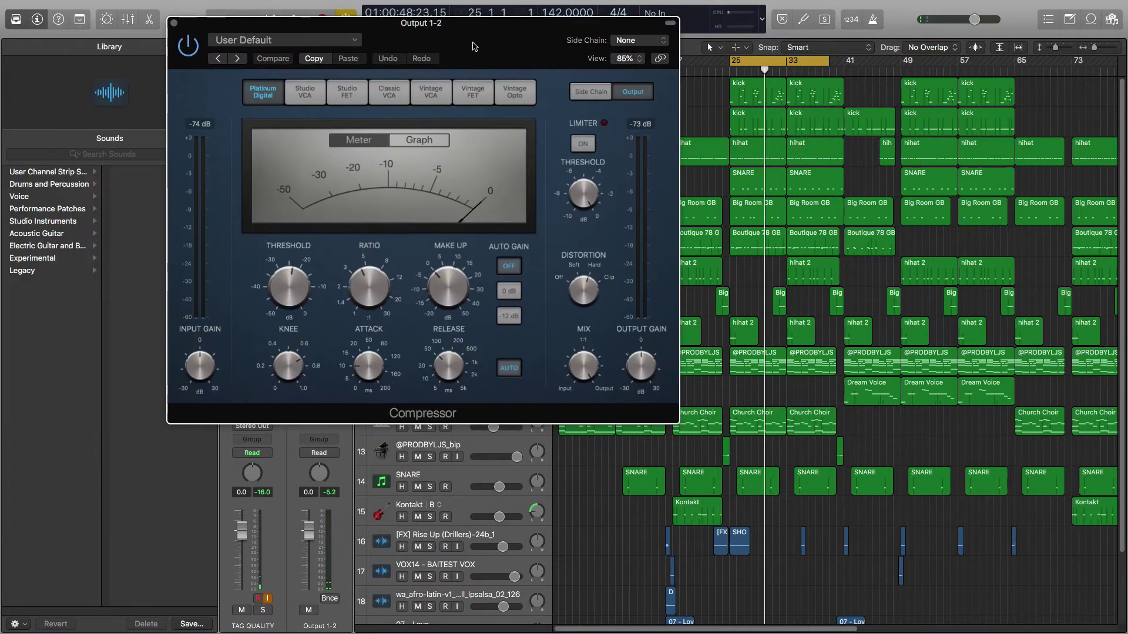
- Try the Studio VCA and Studio FET compressor models and settle on Vintage FET
left_click(323, 87)
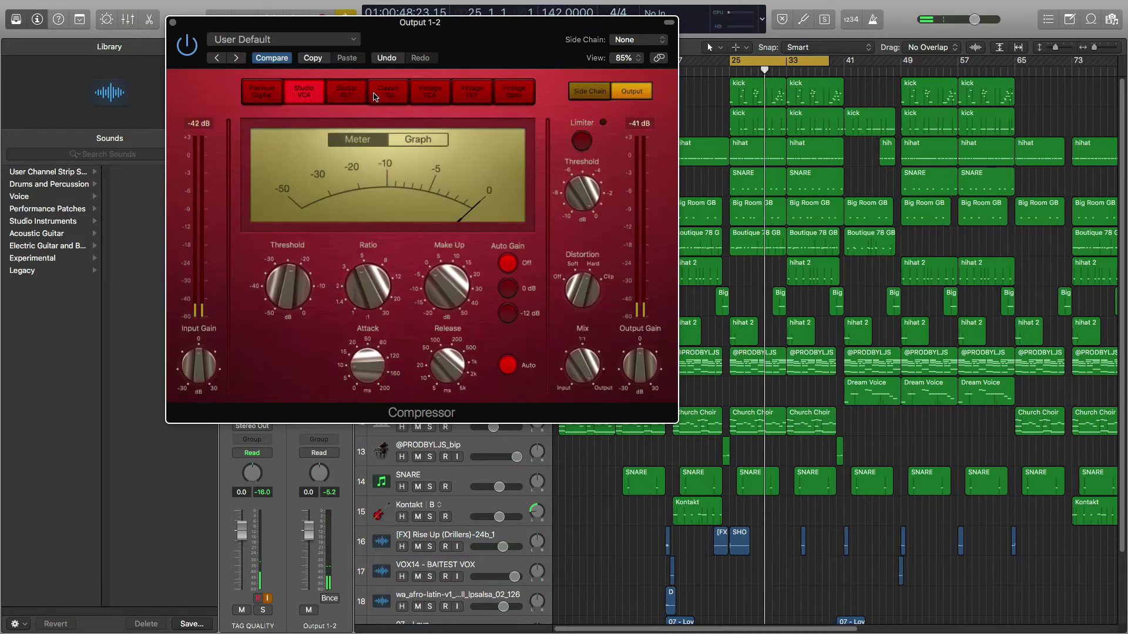
left_click(345, 89)
left_click(470, 92)
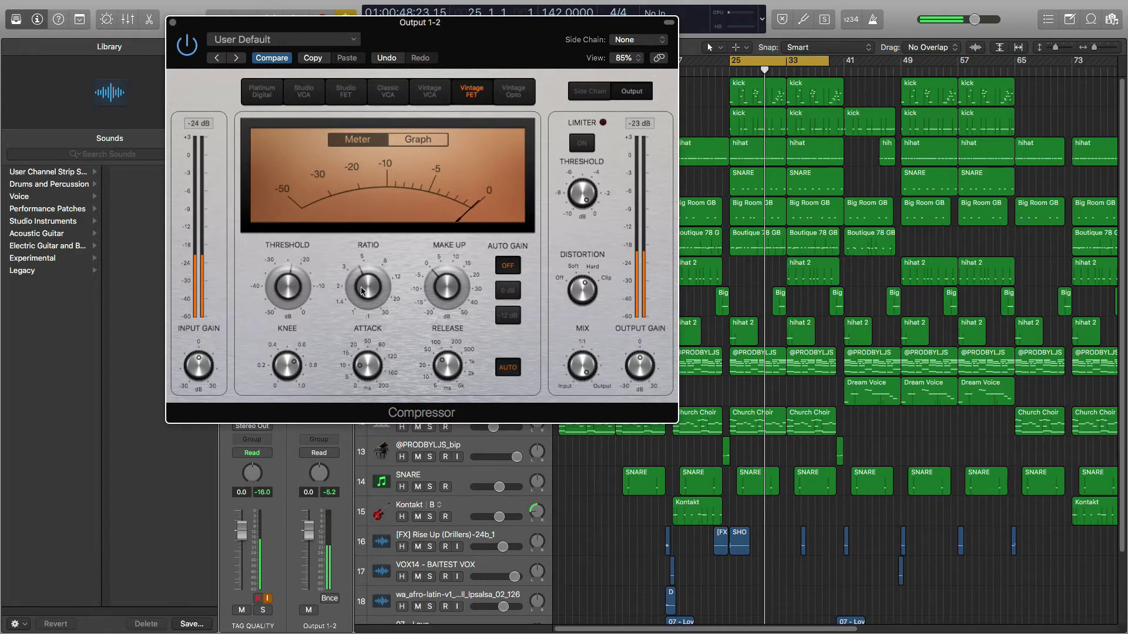
- Adjust the Compressor's ratio and threshold while auditioning the section, and set the attack to 44 ms
mouse_move(336, 289)
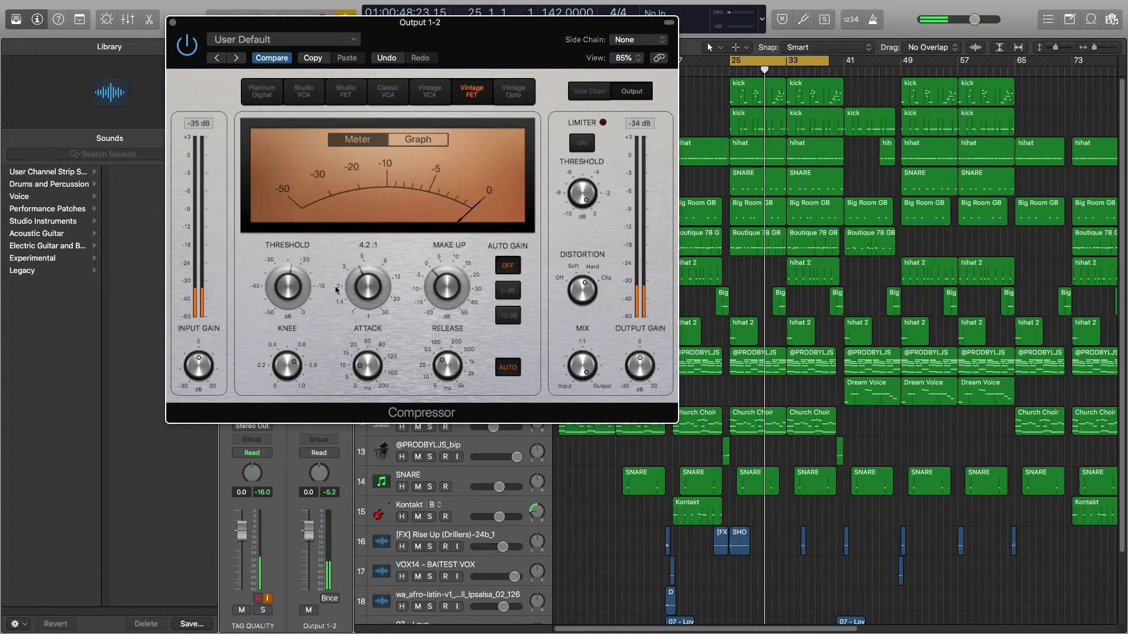
mouse_move(303, 277)
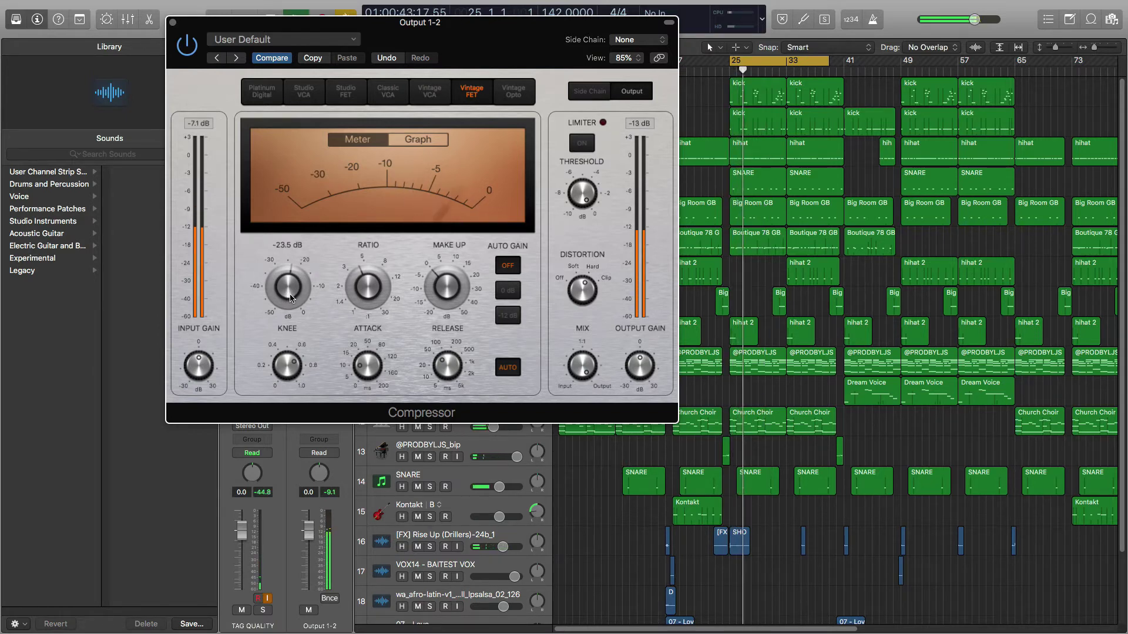
left_click_drag(283, 294, 278, 262)
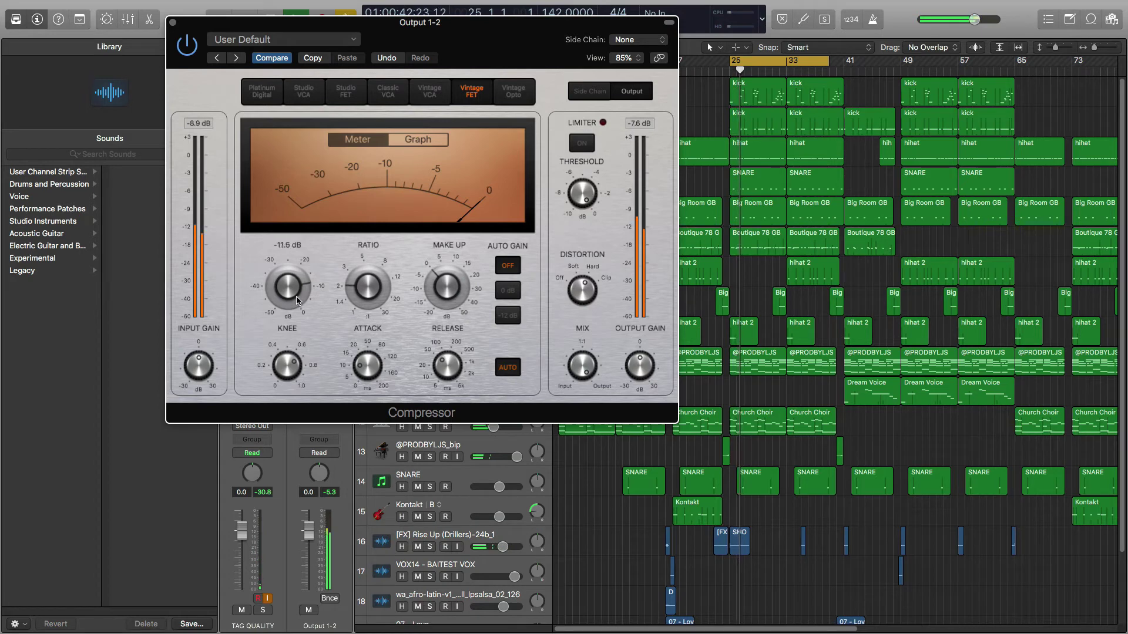
mouse_move(316, 293)
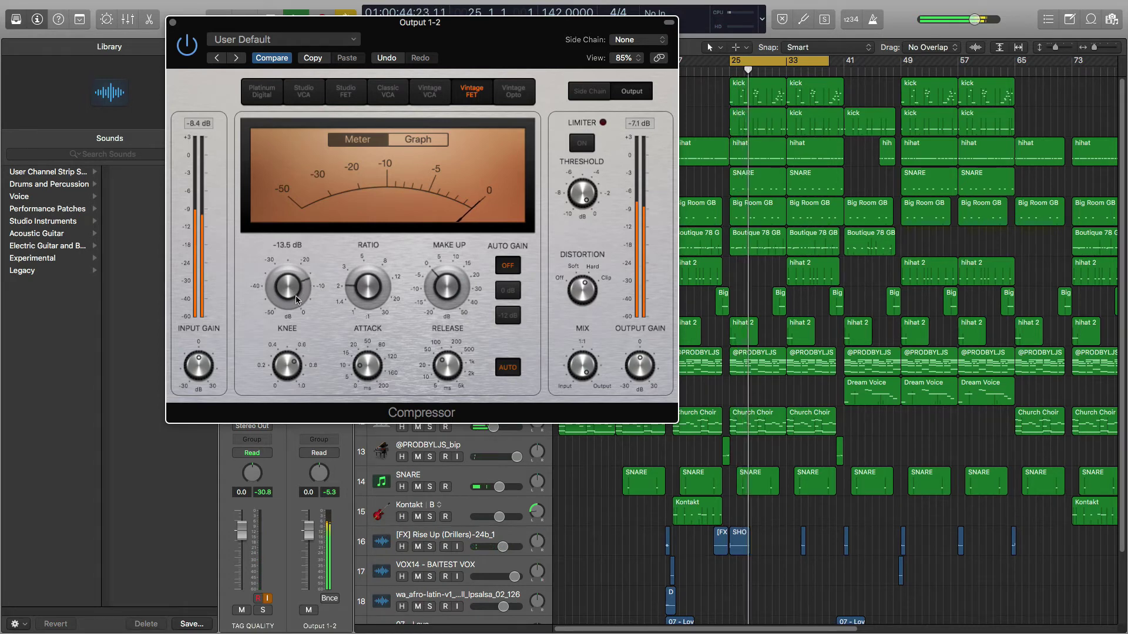
mouse_move(365, 370)
left_click_drag(365, 370, 366, 369)
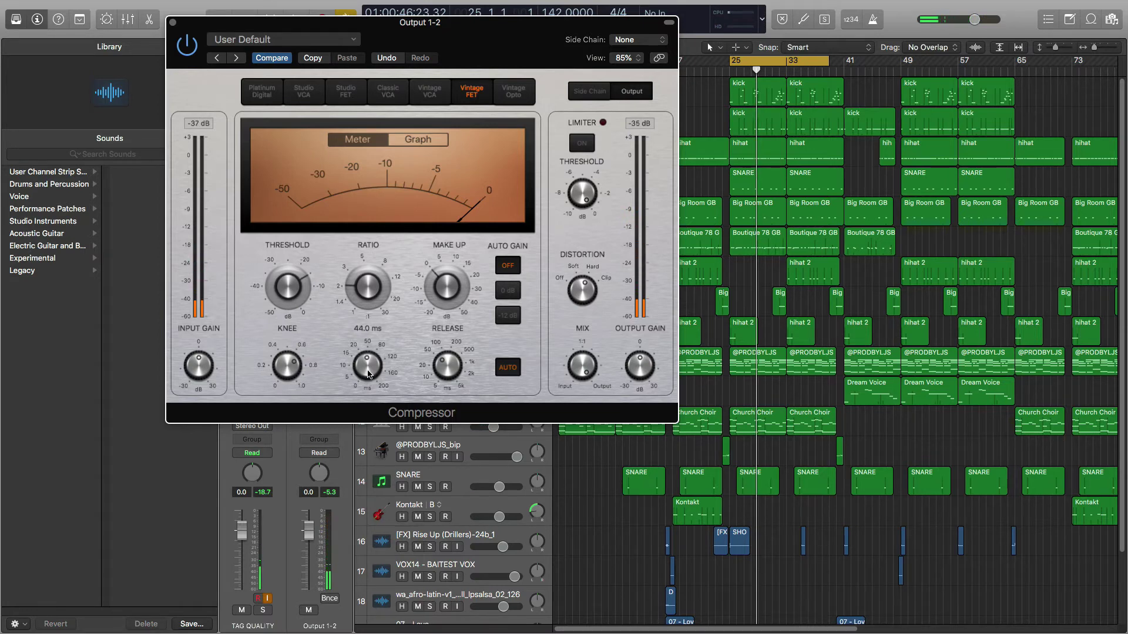
- Set the Compressor's threshold to about -19.6 dB, release to 11 ms and ratio to 2.1:1 while listening to the section
key("space")
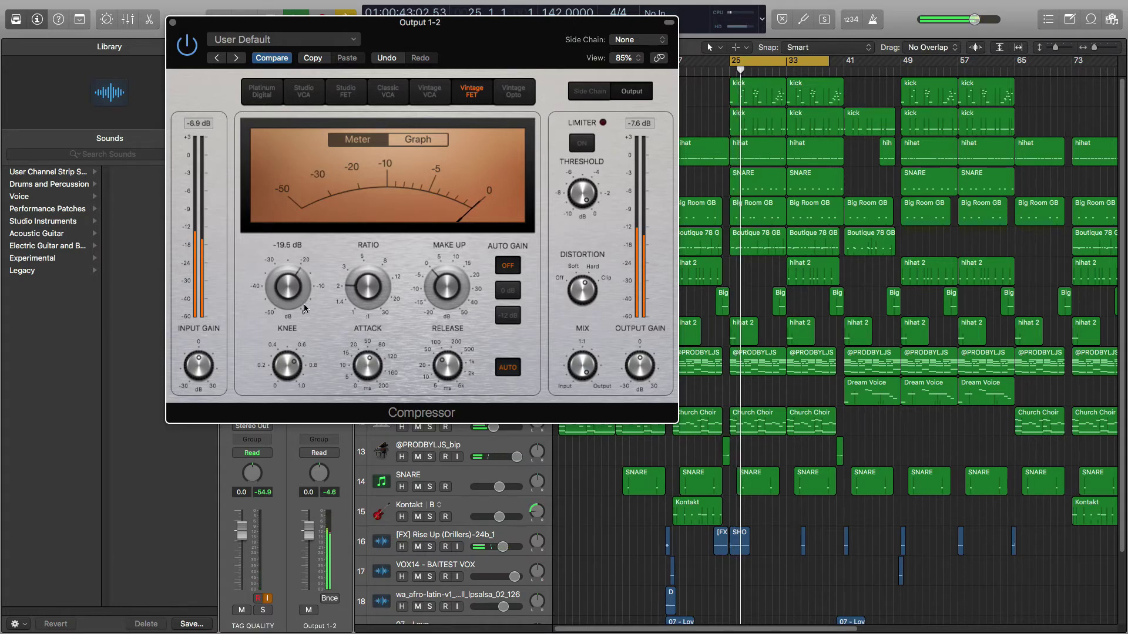
mouse_move(448, 370)
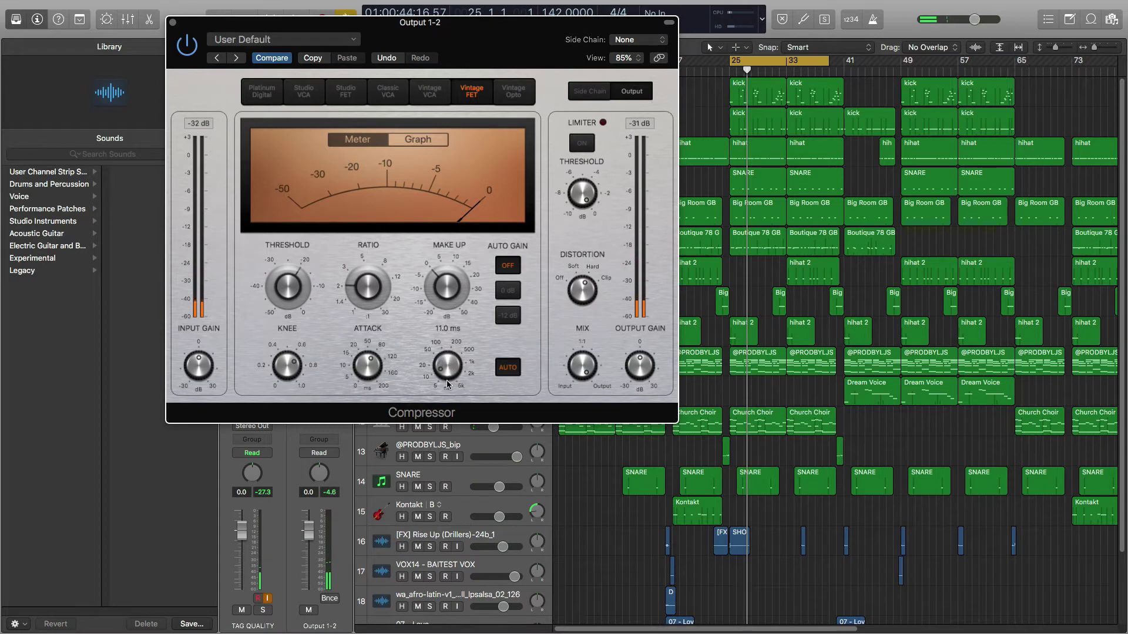
key("space")
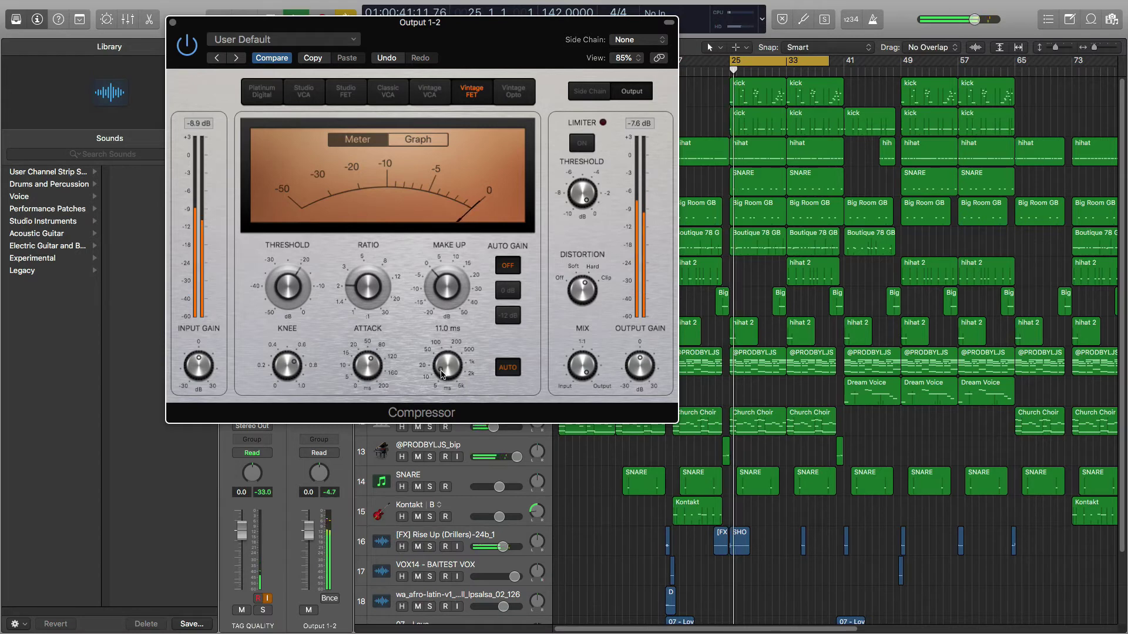
mouse_move(363, 367)
left_click_drag(363, 367, 360, 317)
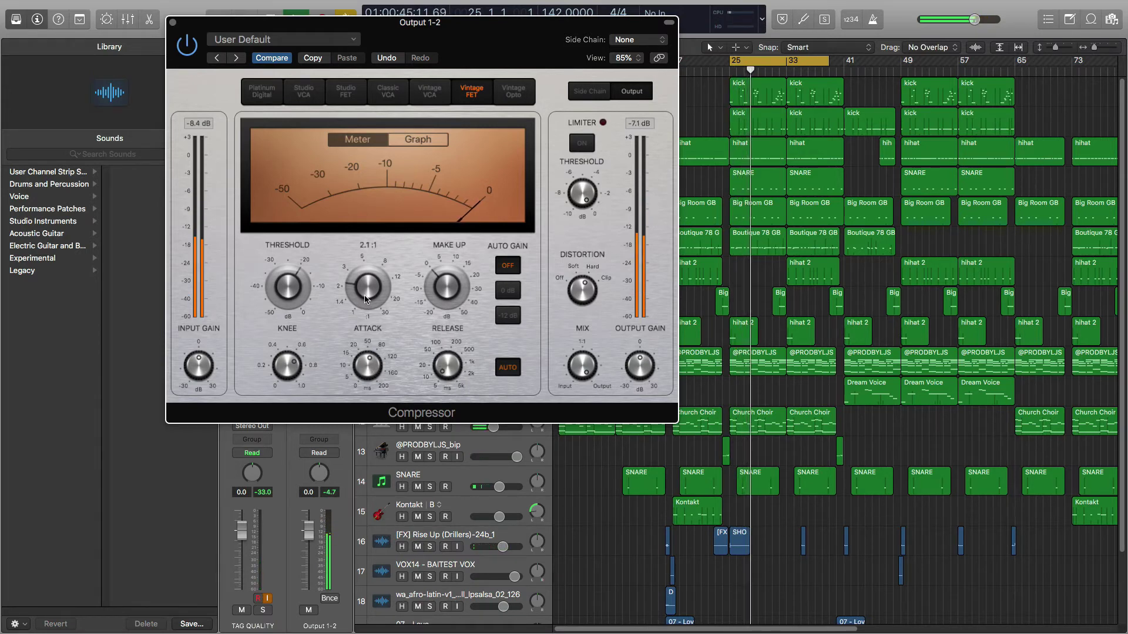
- Raise the Compressor's make-up gain to 2.5 dB and fine-tune its threshold and ratio by ear
mouse_move(304, 289)
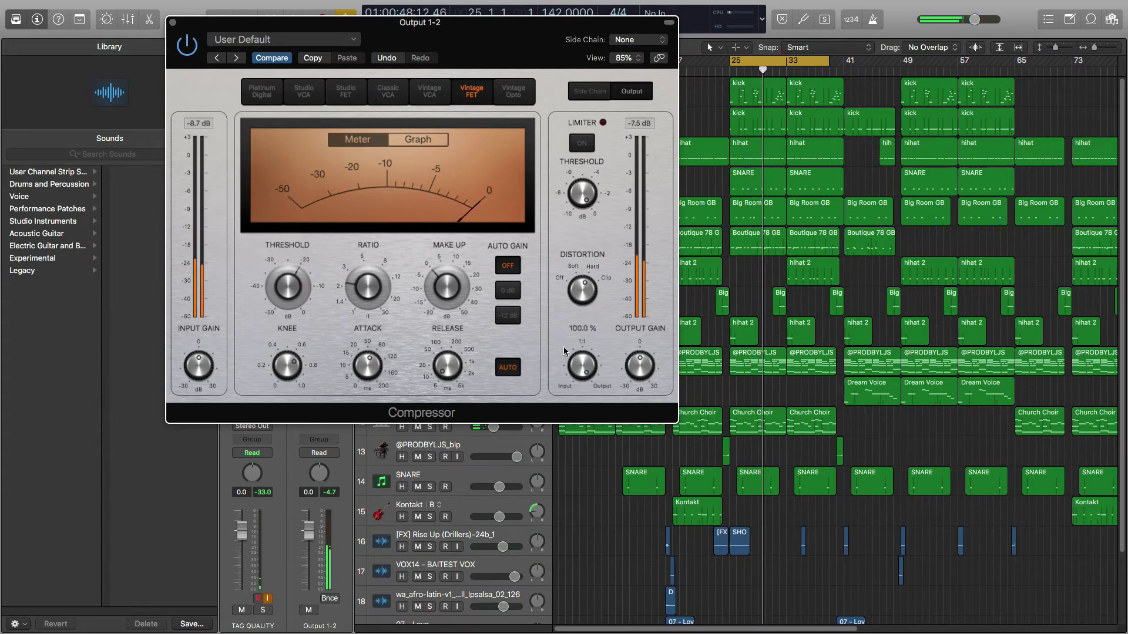
mouse_move(435, 286)
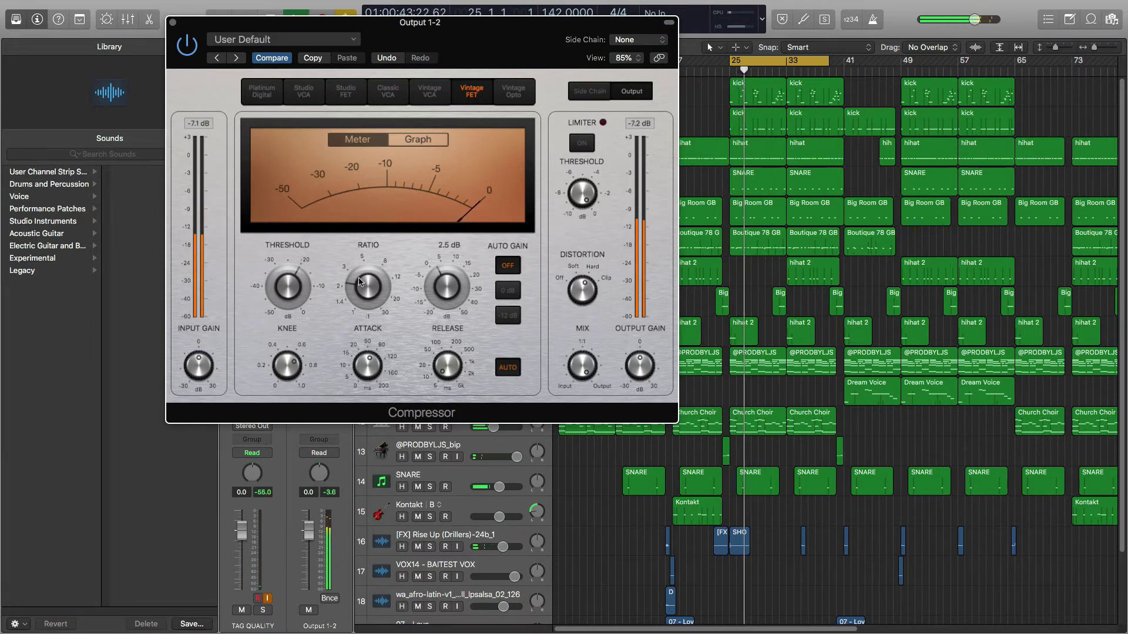
mouse_move(297, 277)
mouse_move(368, 276)
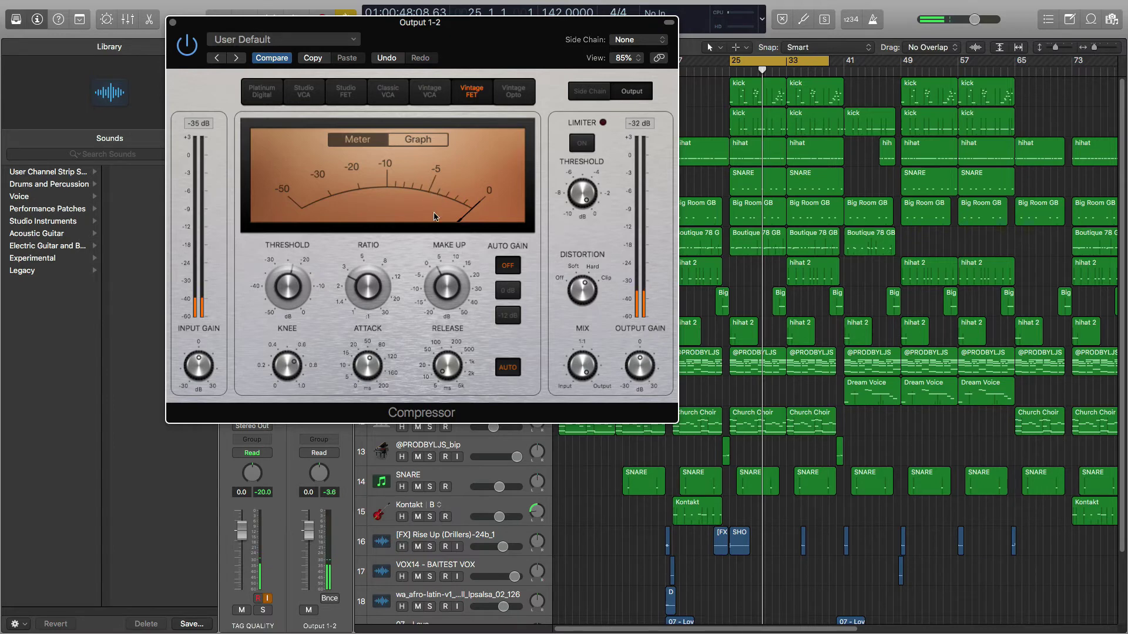
- Move the Compressor window clear of the channel strips and audition the section with its display switched to Graph
left_click_drag(436, 19, 683, 45)
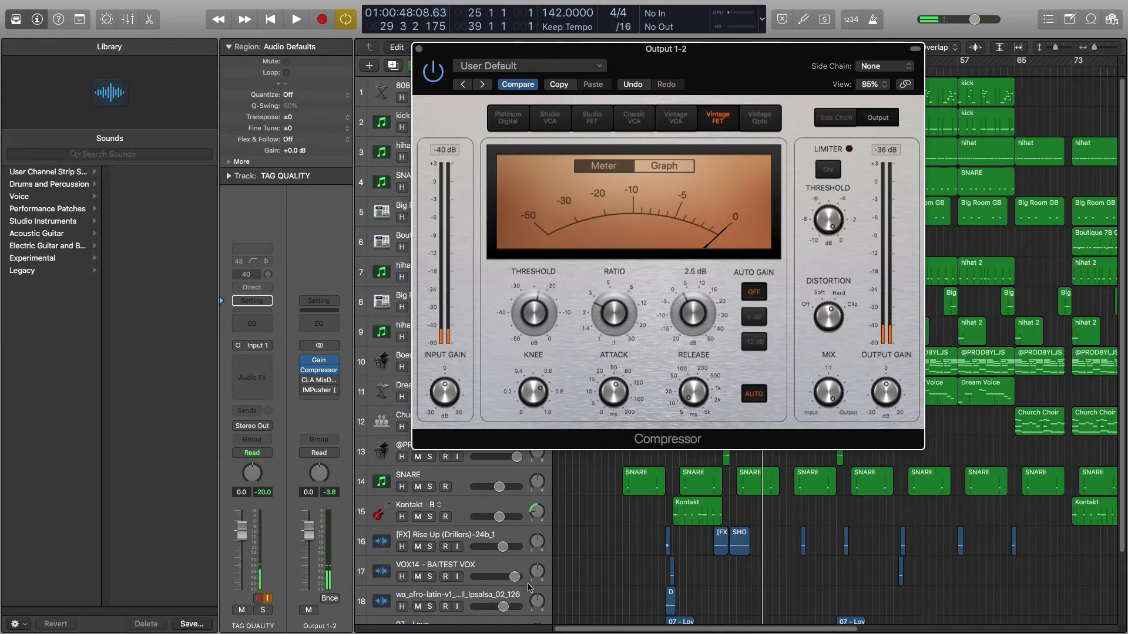
key("space")
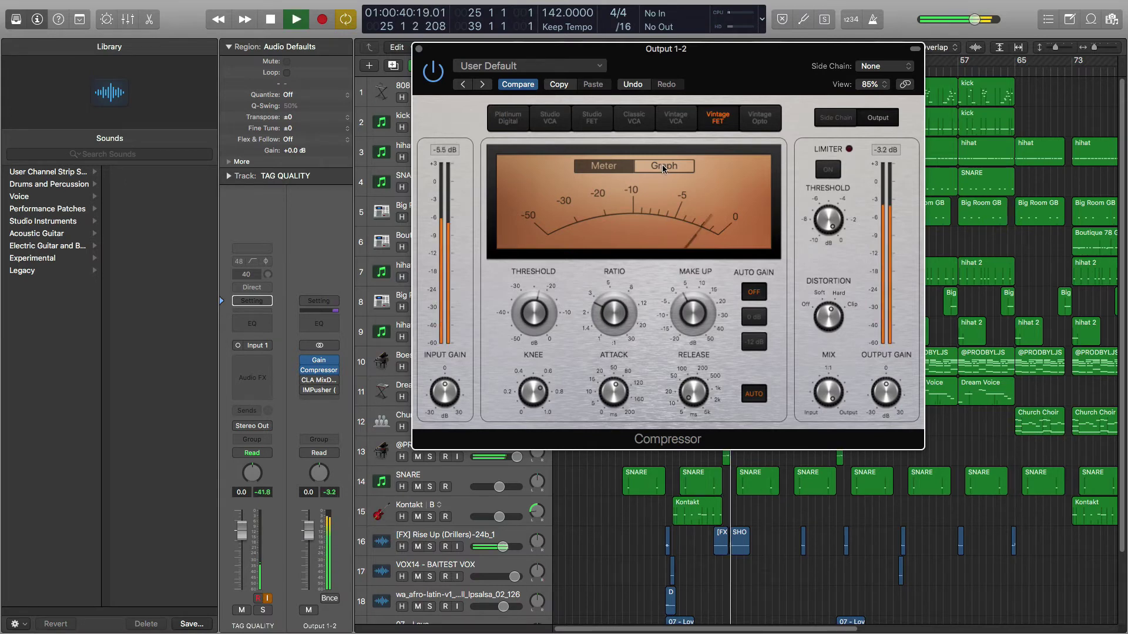
left_click(662, 165)
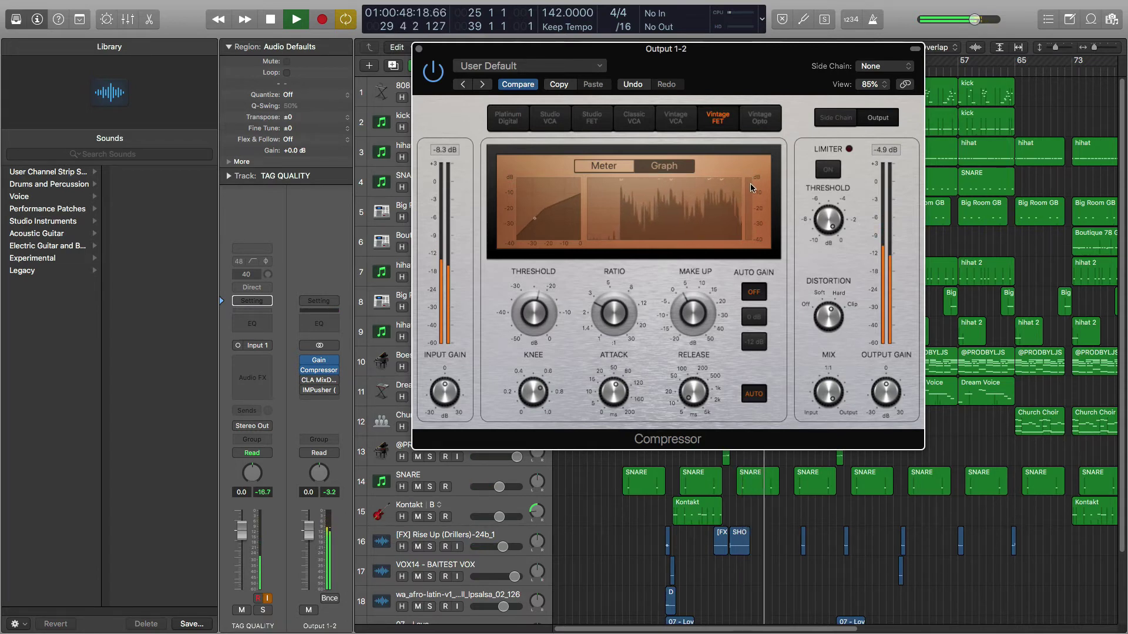
key("space")
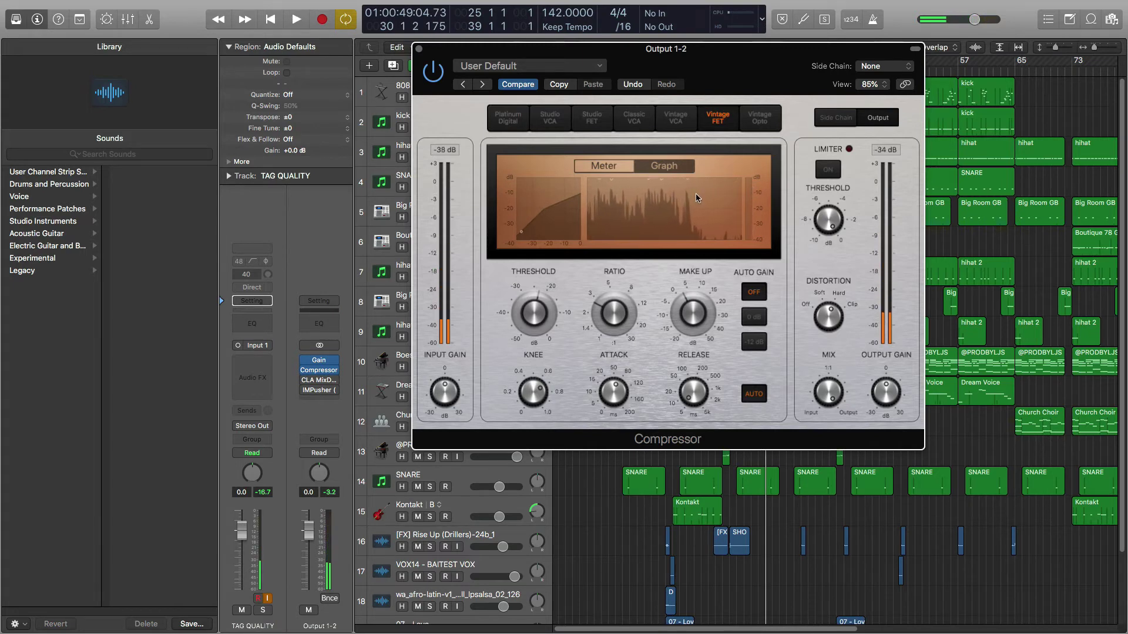
- Audition the section again while checking the Compressor's knee, mix and make-up controls, and close the plug-in window
key("space")
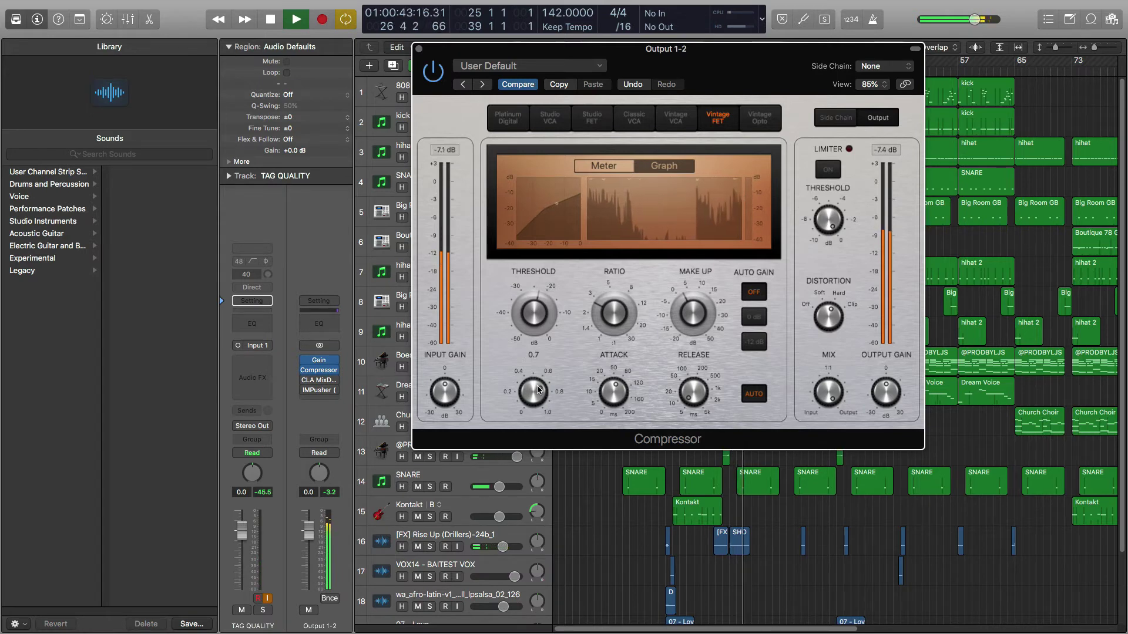
left_click_drag(539, 332, 530, 409)
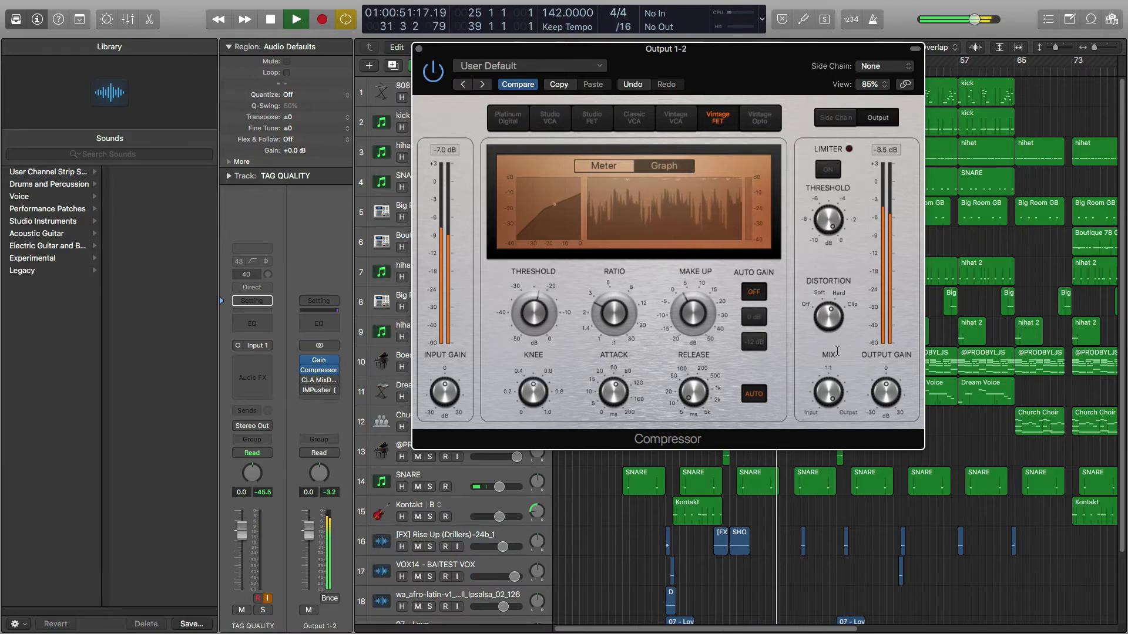
left_click_drag(821, 461, 808, 450)
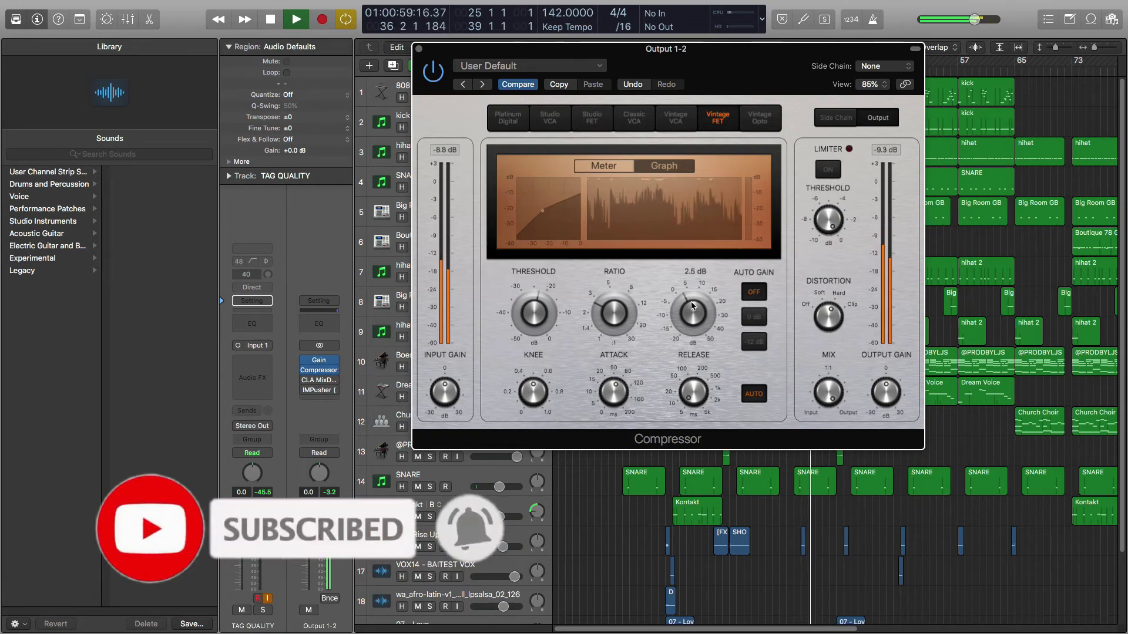
left_click(419, 49)
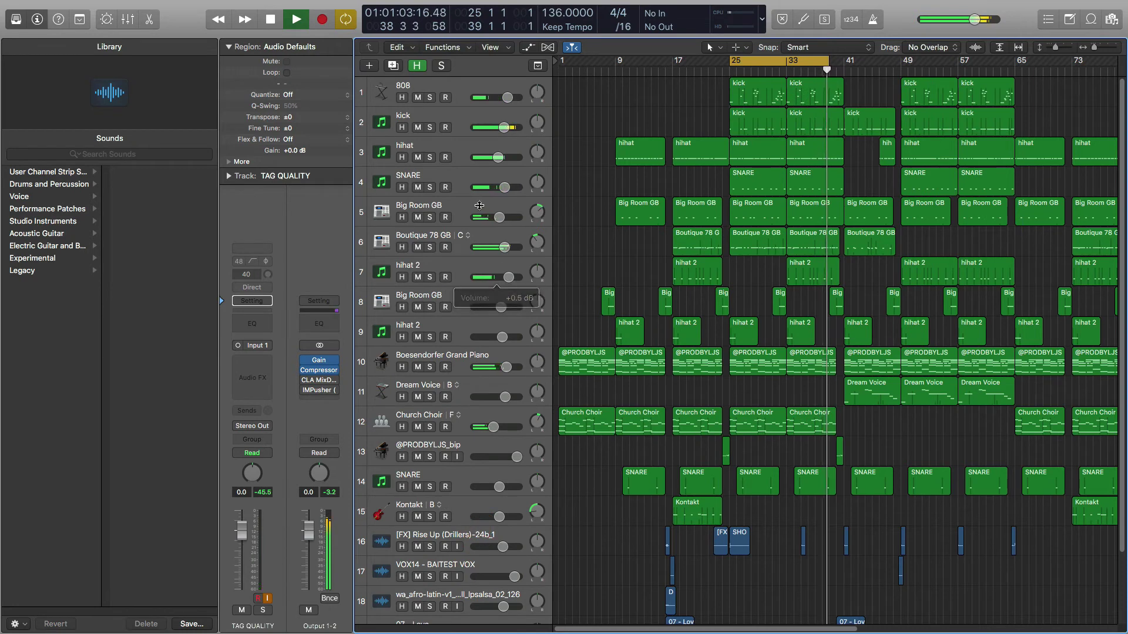
- Replay the cycled section several times, comparing the output with the Compressor and CLA MixDown alternately bypassed and enabled
scroll(782, 383, "down", 3)
key("space")
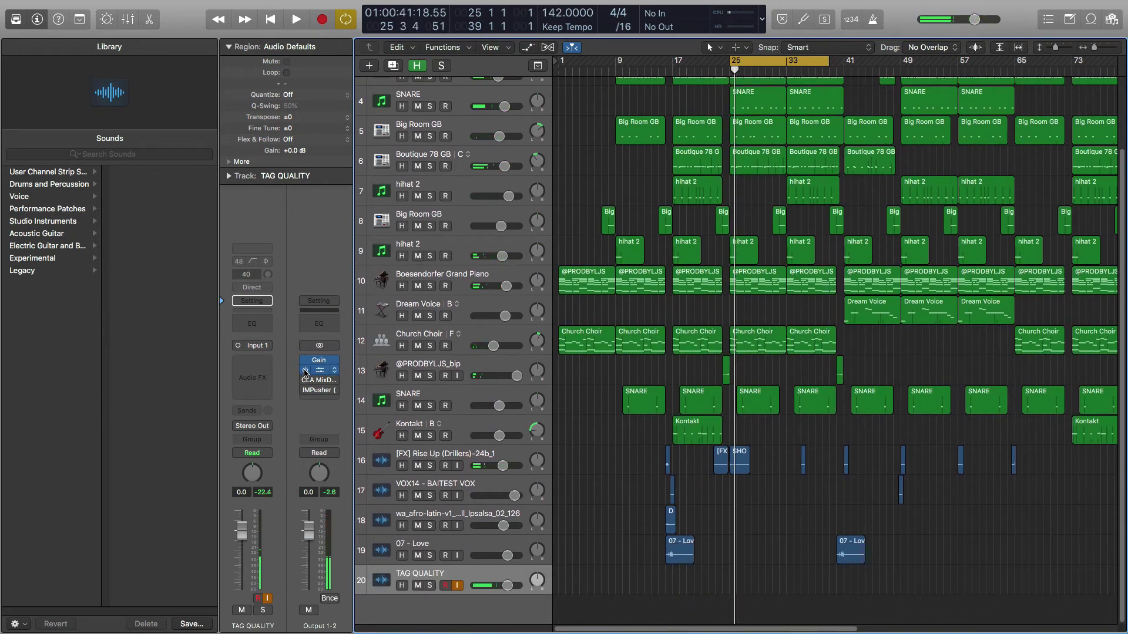
key("space")
key("space")
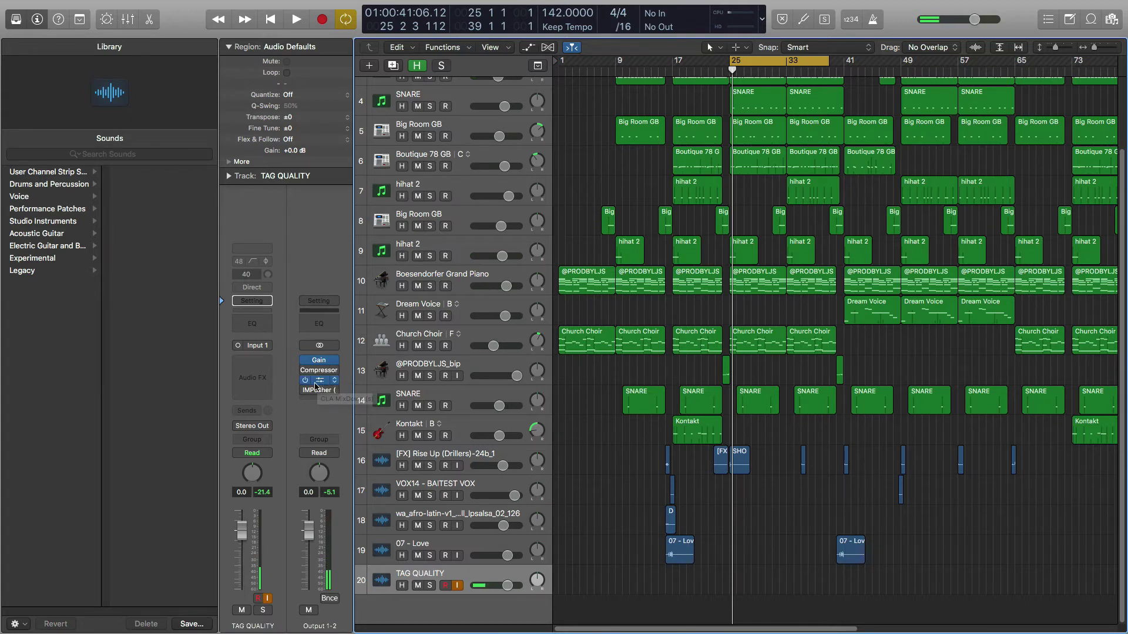
key("space")
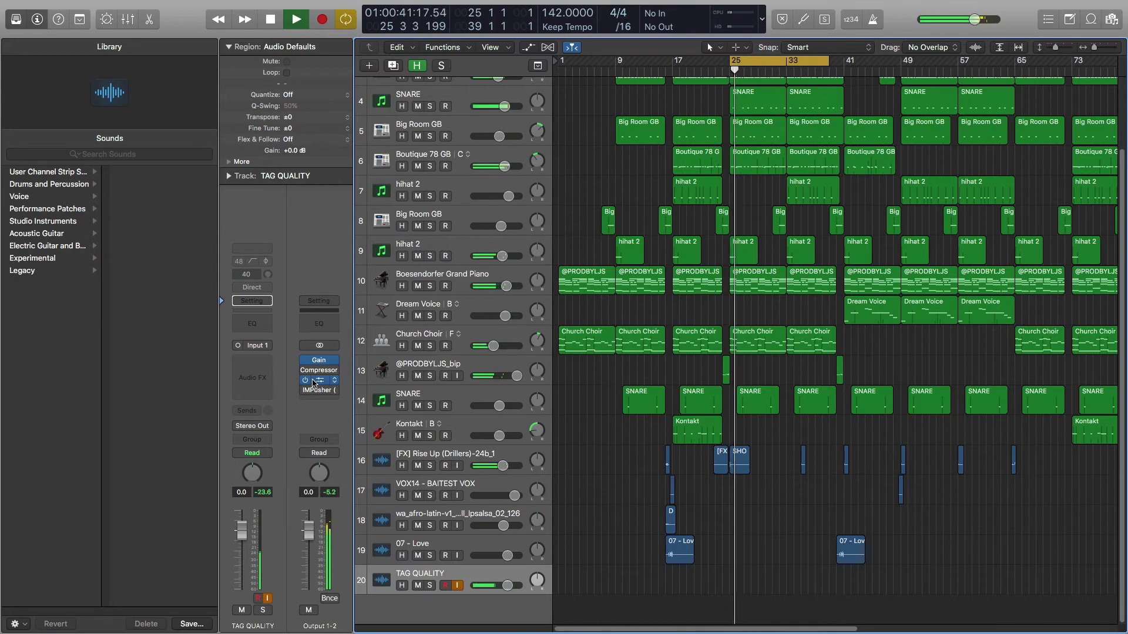
key("space")
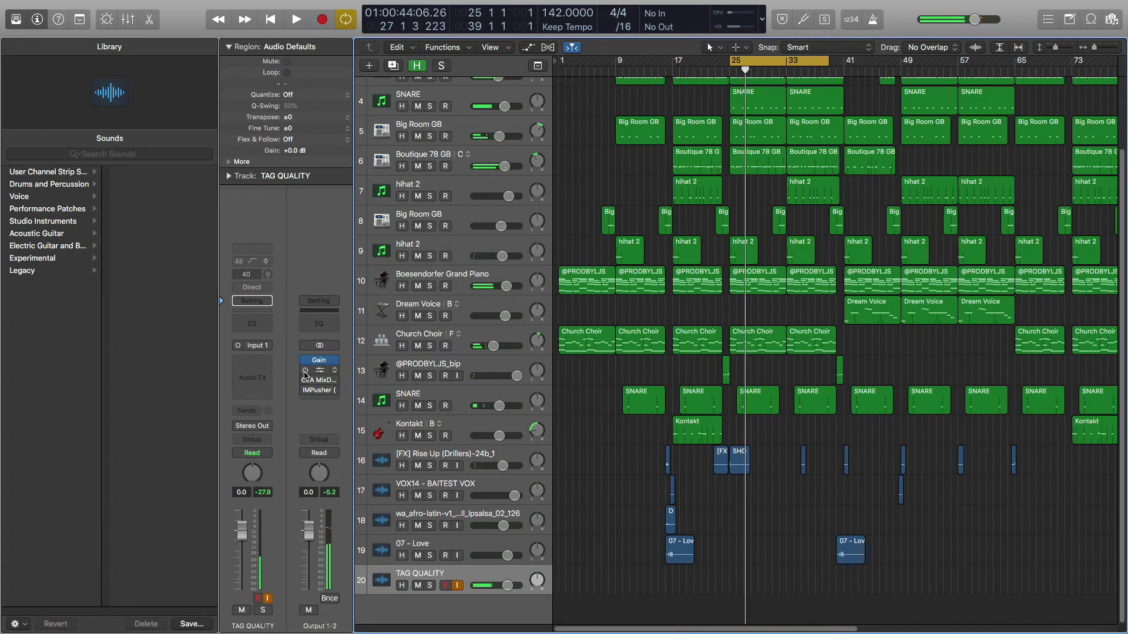
key("space")
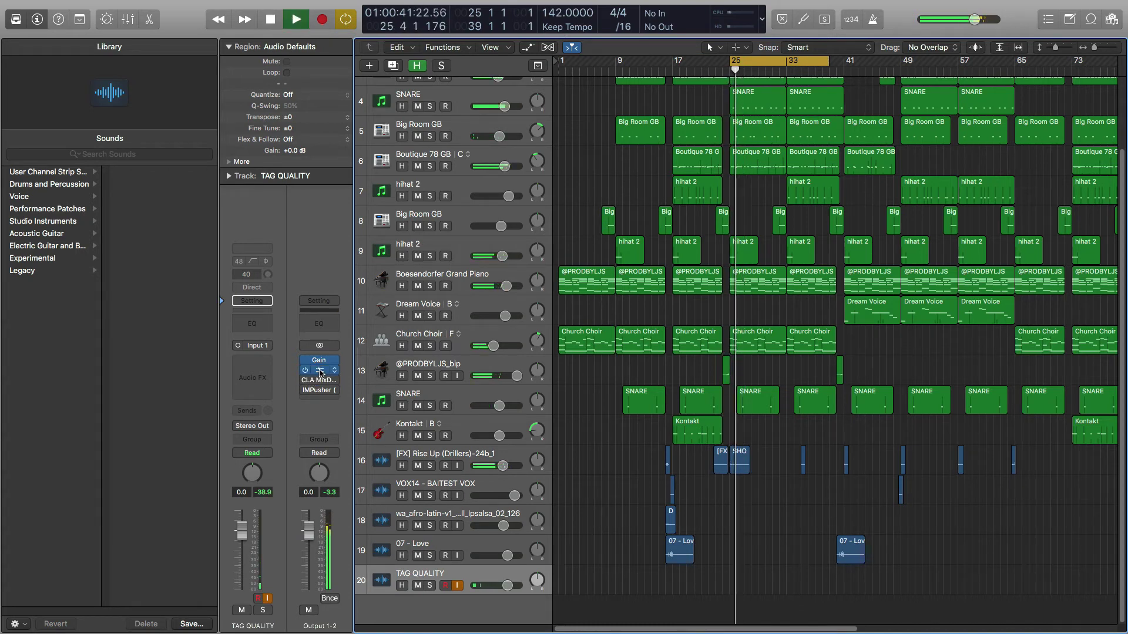
- Check the Compressor's make-up gain and compare the section with the plug-in bypassed and enabled, closing its window at the end
left_click(312, 371)
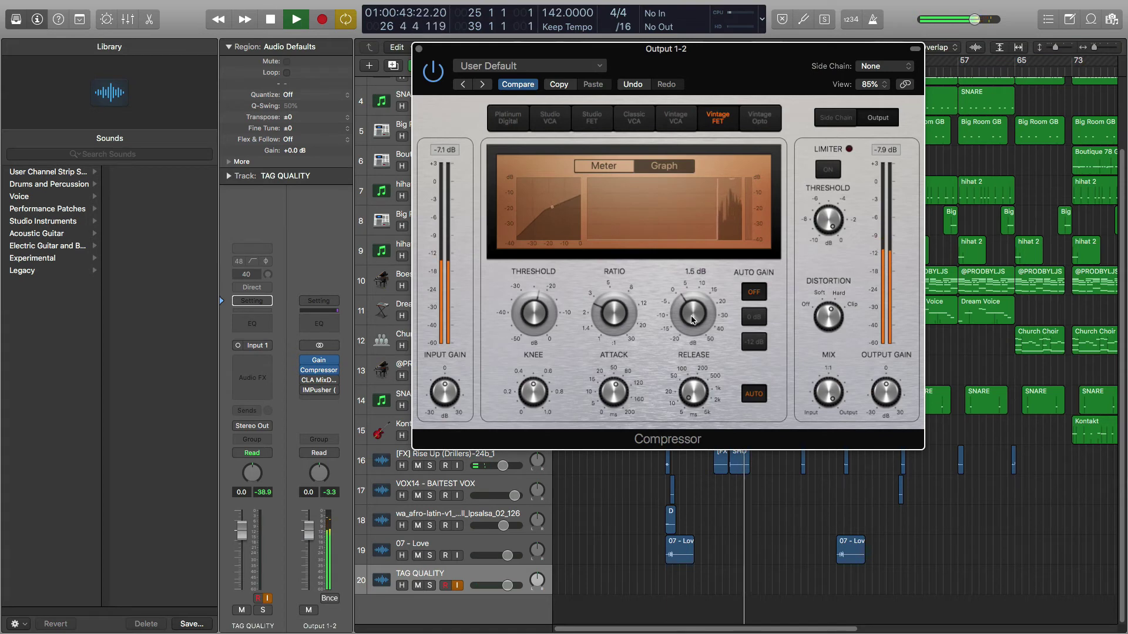
mouse_move(693, 320)
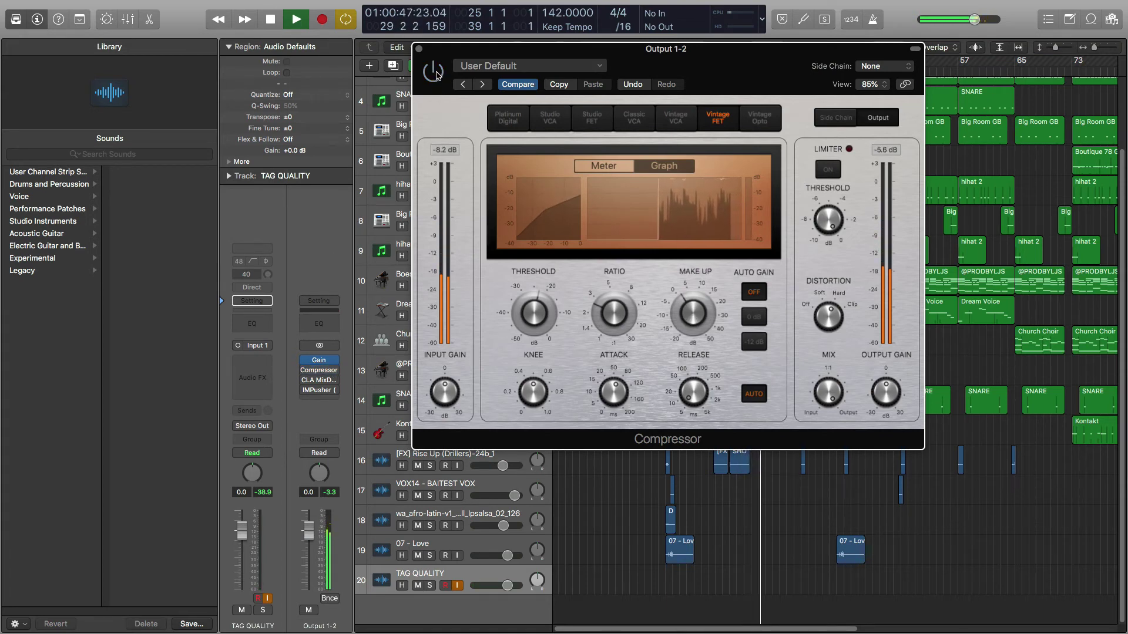
key("space")
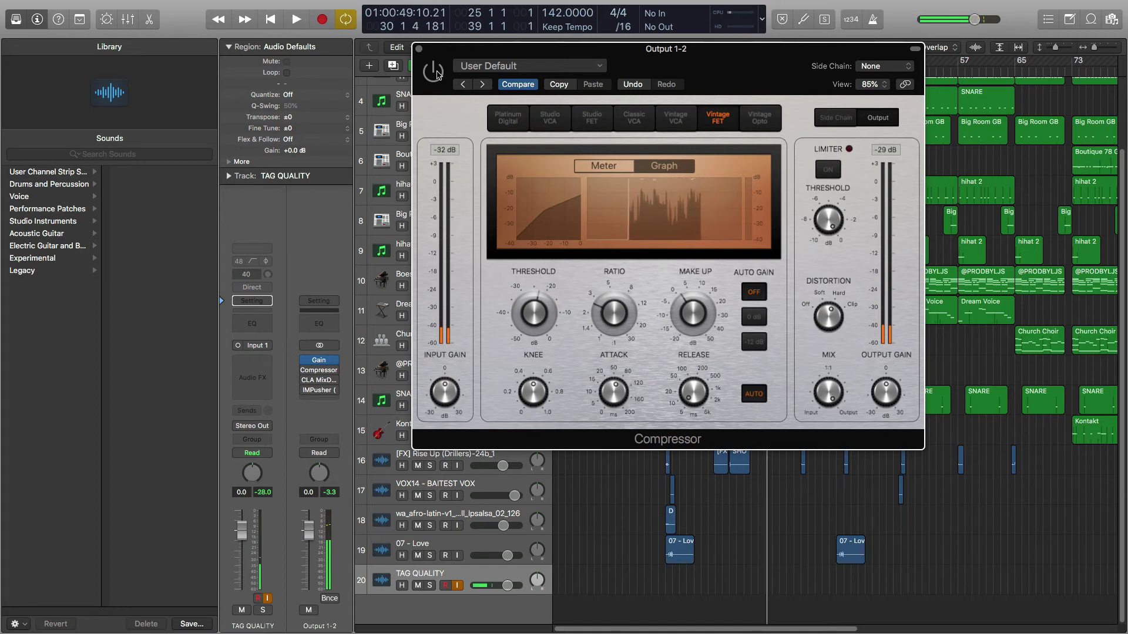
key("space")
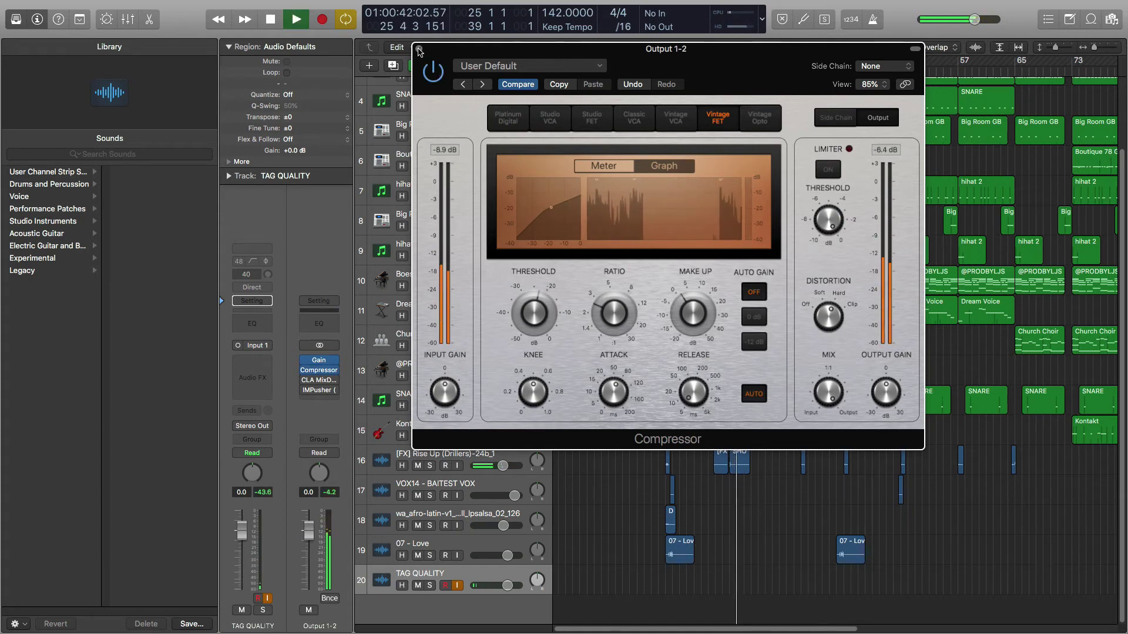
key("super+w")
mouse_move(305, 383)
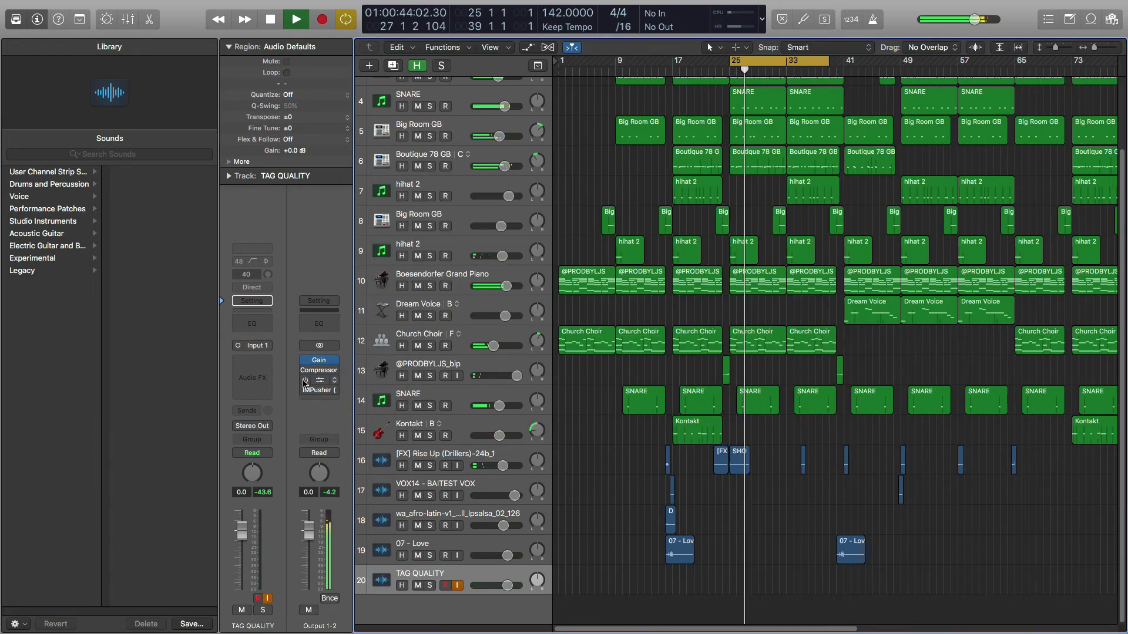
- Stop playback and remove the Compressor from the output channel, keeping CLA MixDown enabled
key("space")
left_click(335, 380)
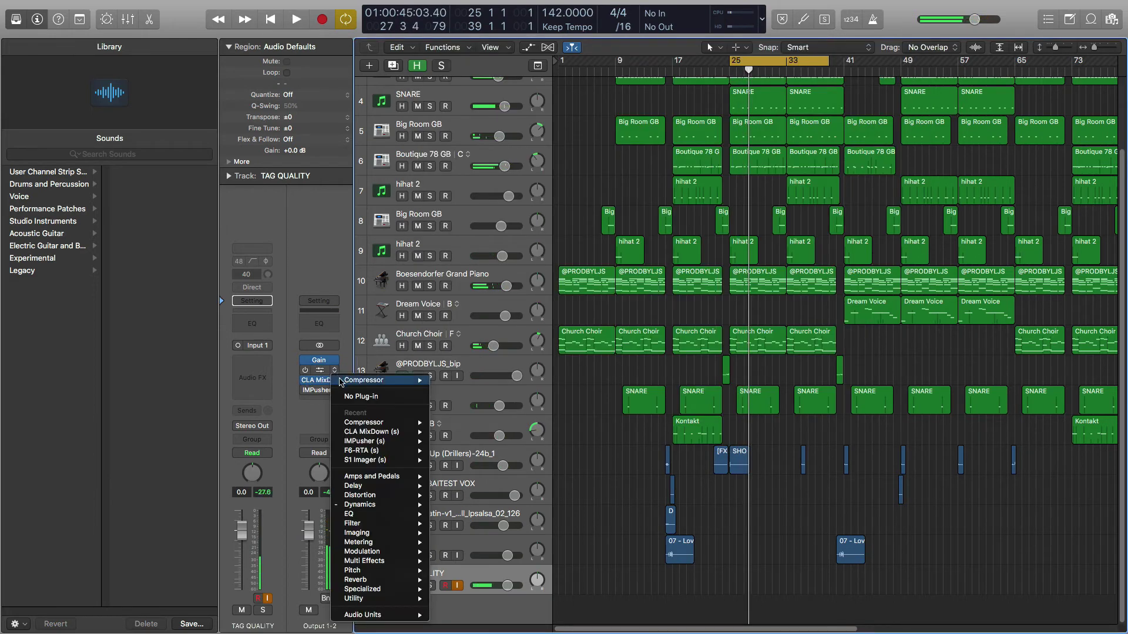
left_click(307, 378)
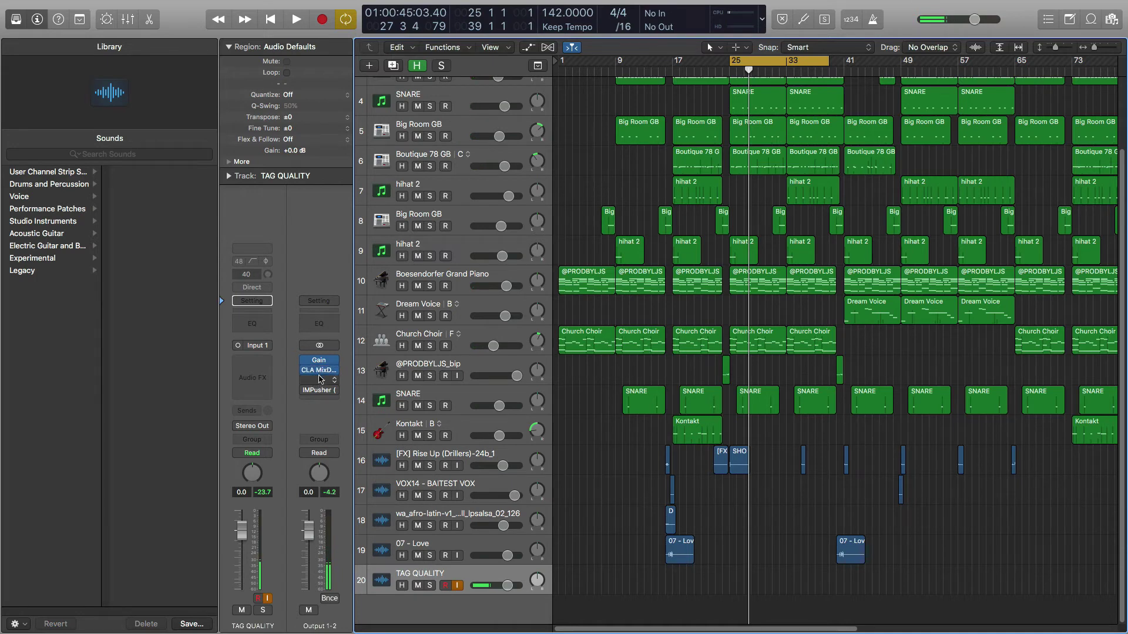
- Check the CLA MixDown settings and move IMPusher into the slot directly below it
left_click(320, 374)
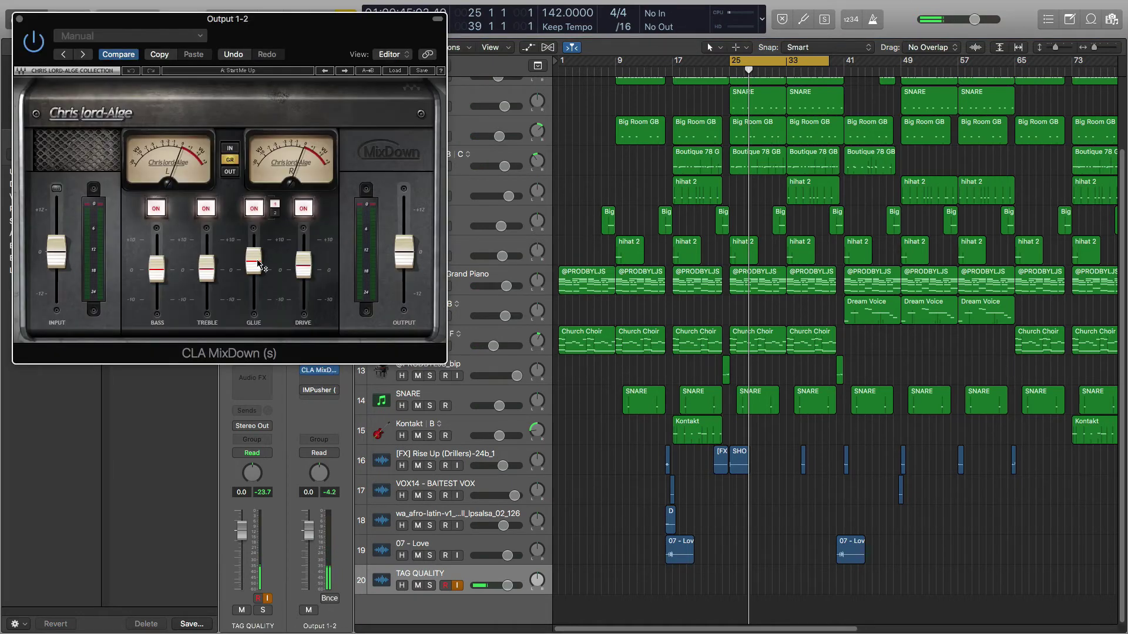
left_click(19, 20)
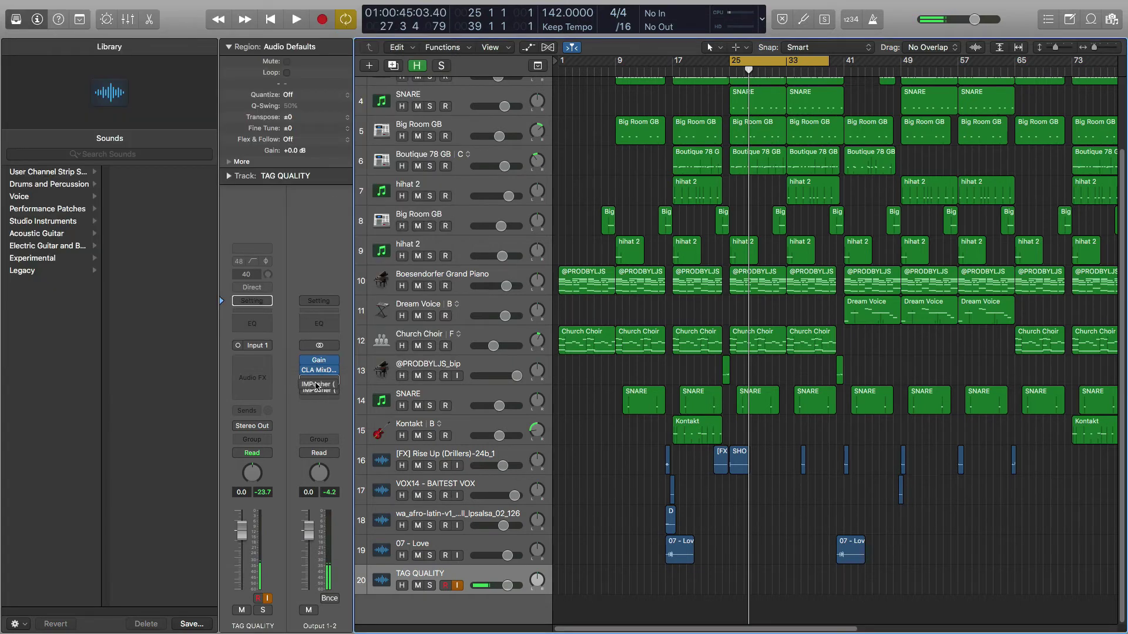
left_click_drag(315, 395, 315, 402)
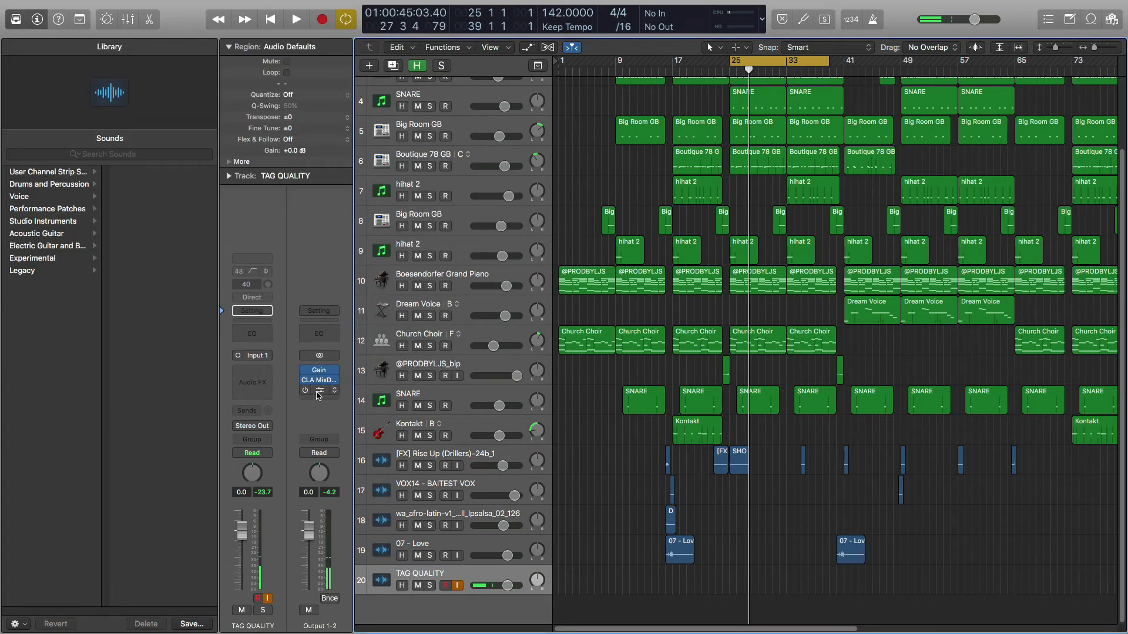
- Open IMPusher, shift its window clear of the Library, and enable the plug-in while auditioning the section
left_click(316, 391)
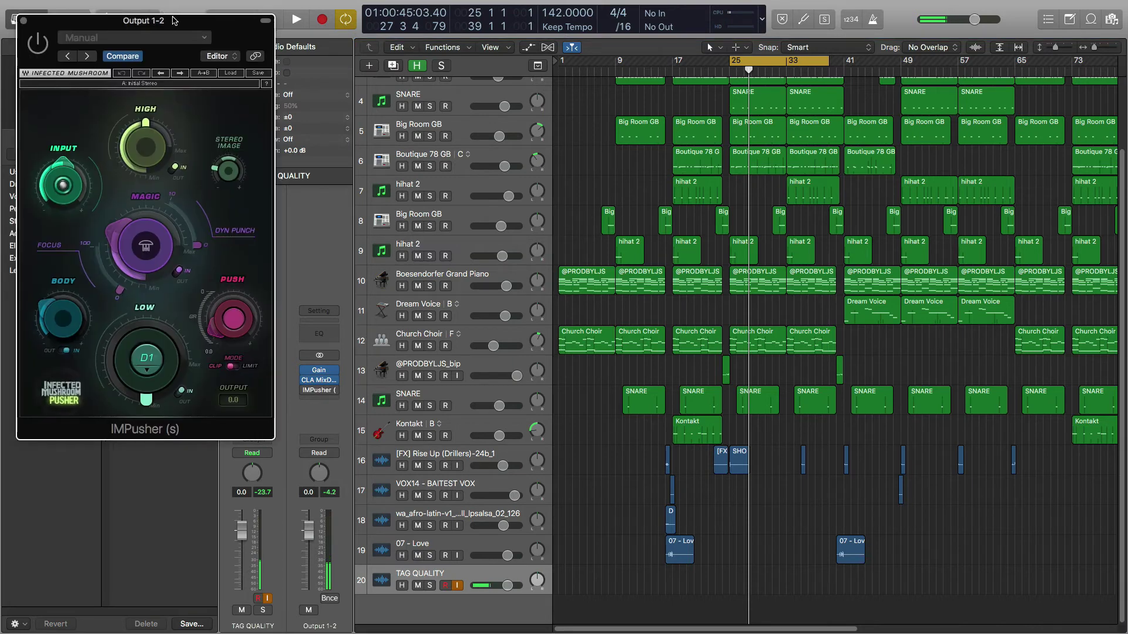
left_click_drag(168, 17, 417, 14)
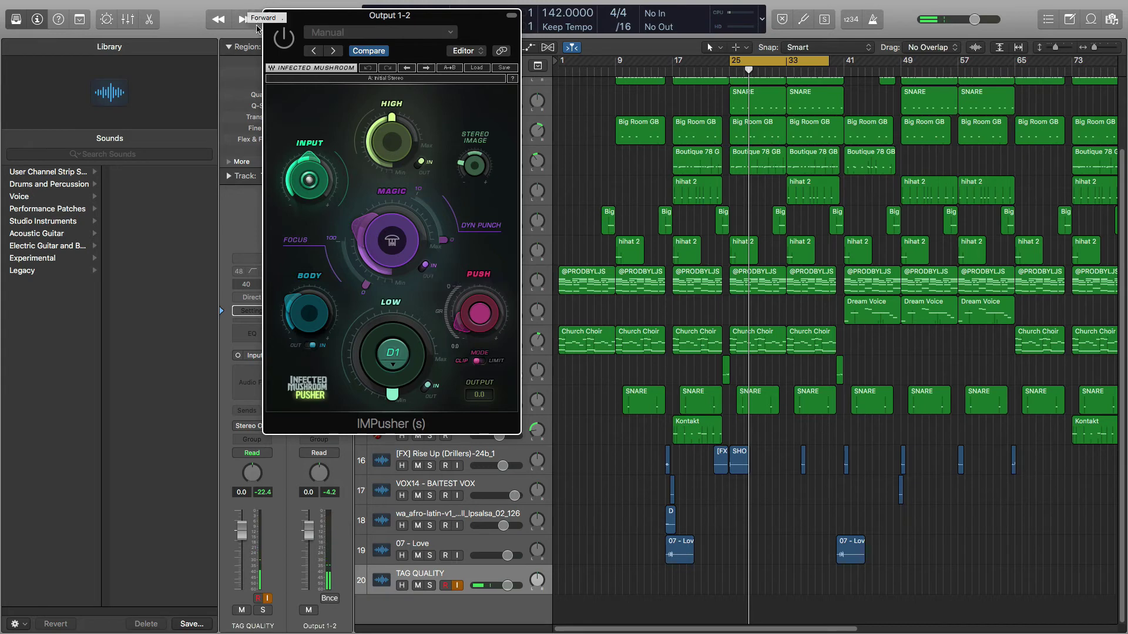
key("space")
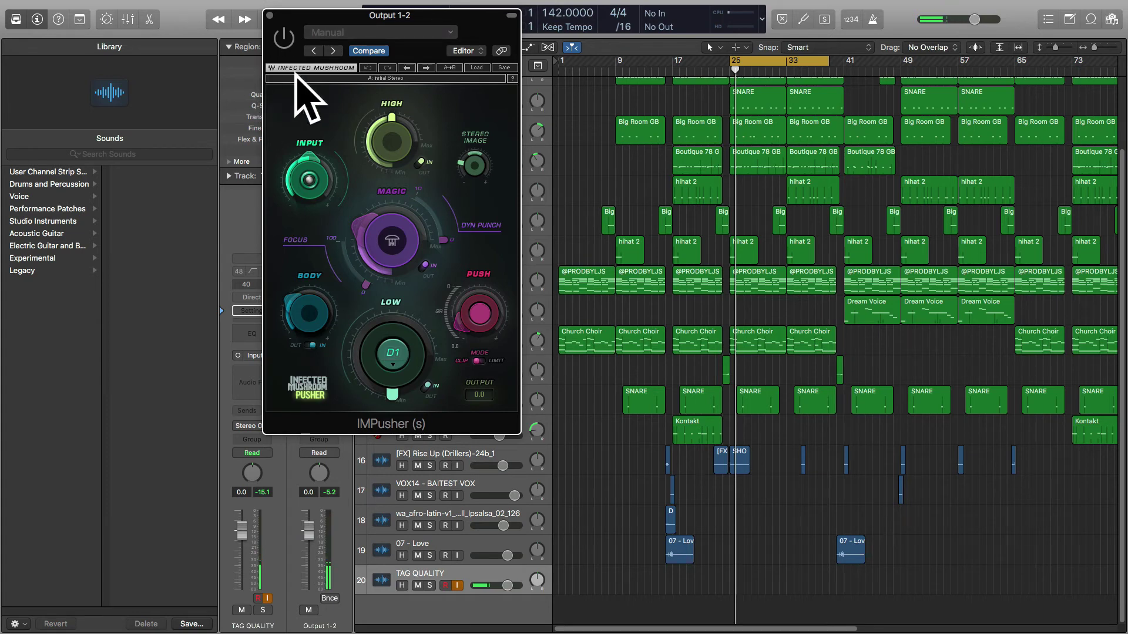
left_click(280, 40)
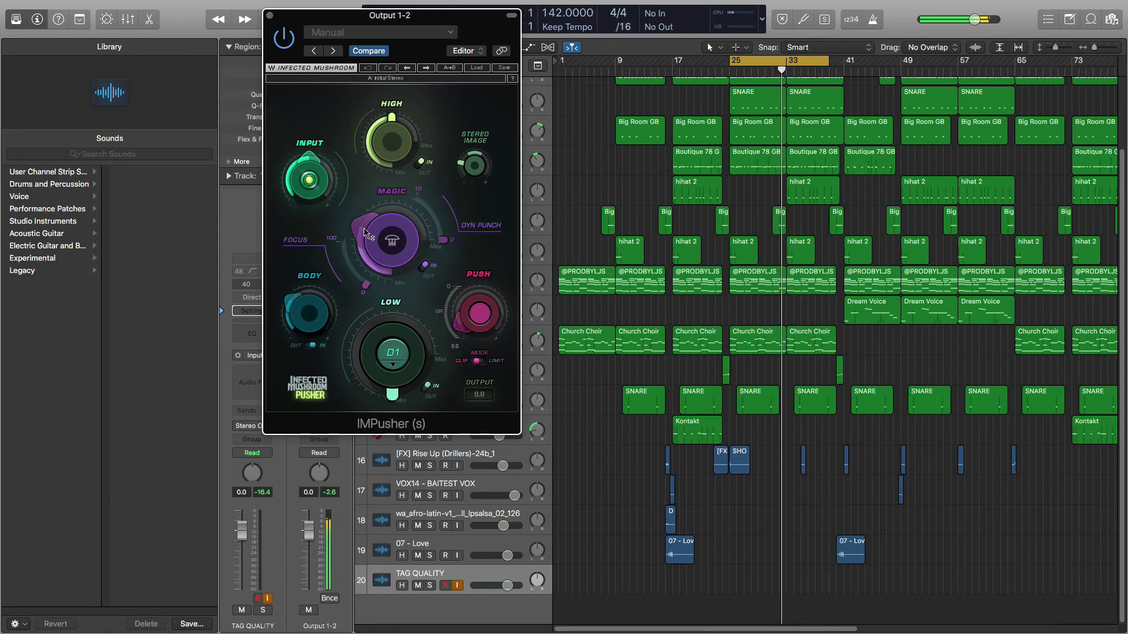
- Raise IMPusher's Low control slightly and fine-tune its Body control by ear
mouse_move(393, 352)
left_mouse_down()
mouse_move(392, 310)
mouse_move(392, 352)
left_mouse_up()
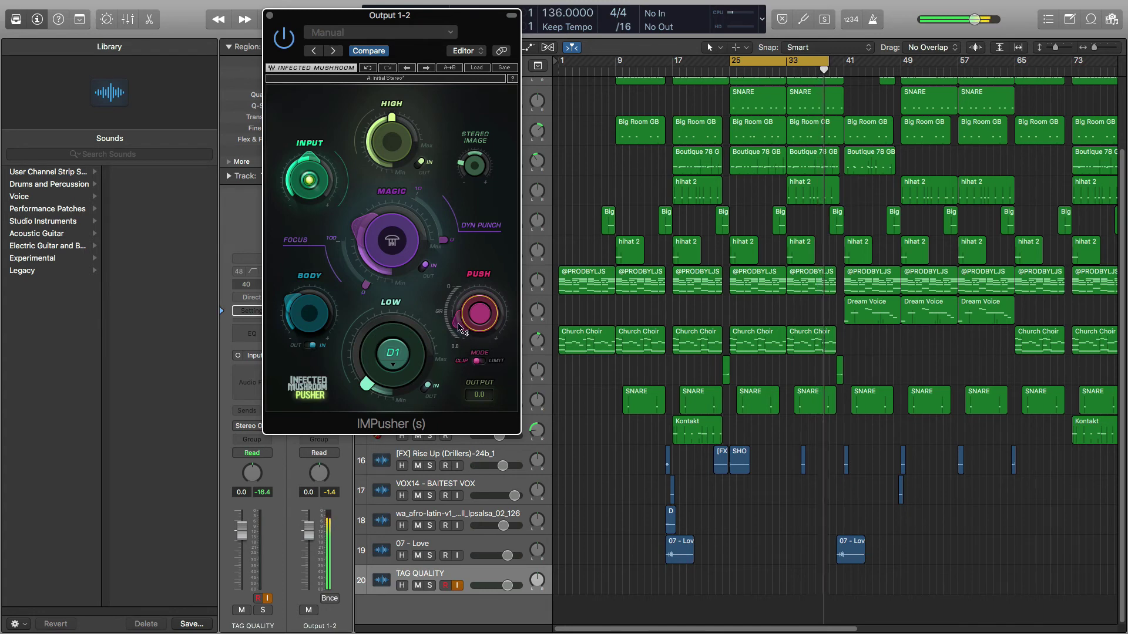
left_click_drag(287, 308, 290, 320)
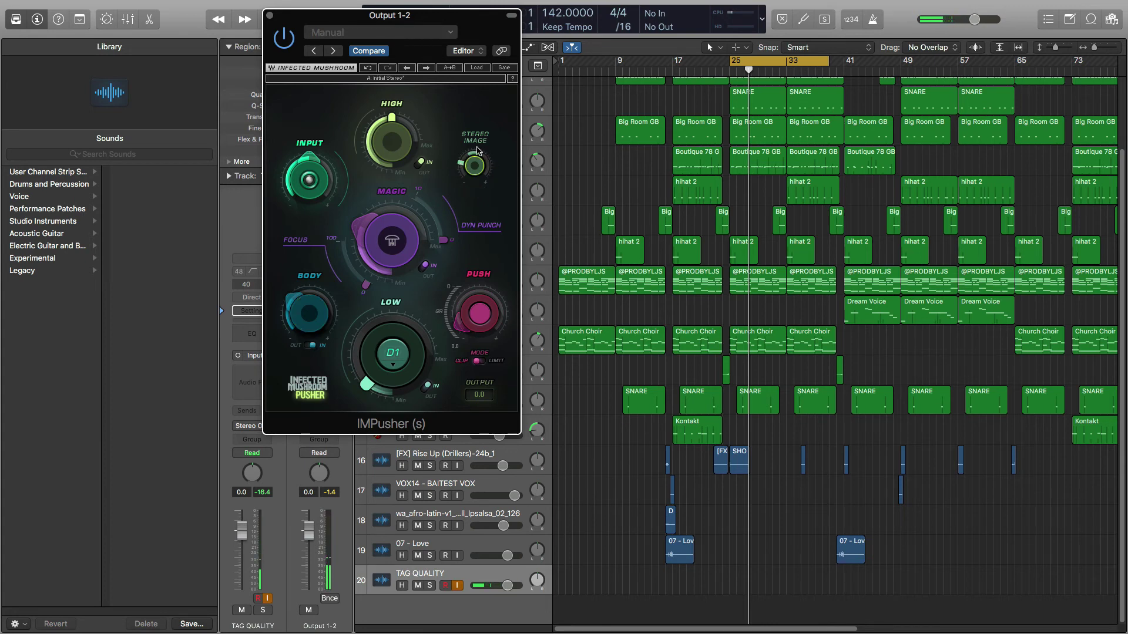
mouse_move(402, 135)
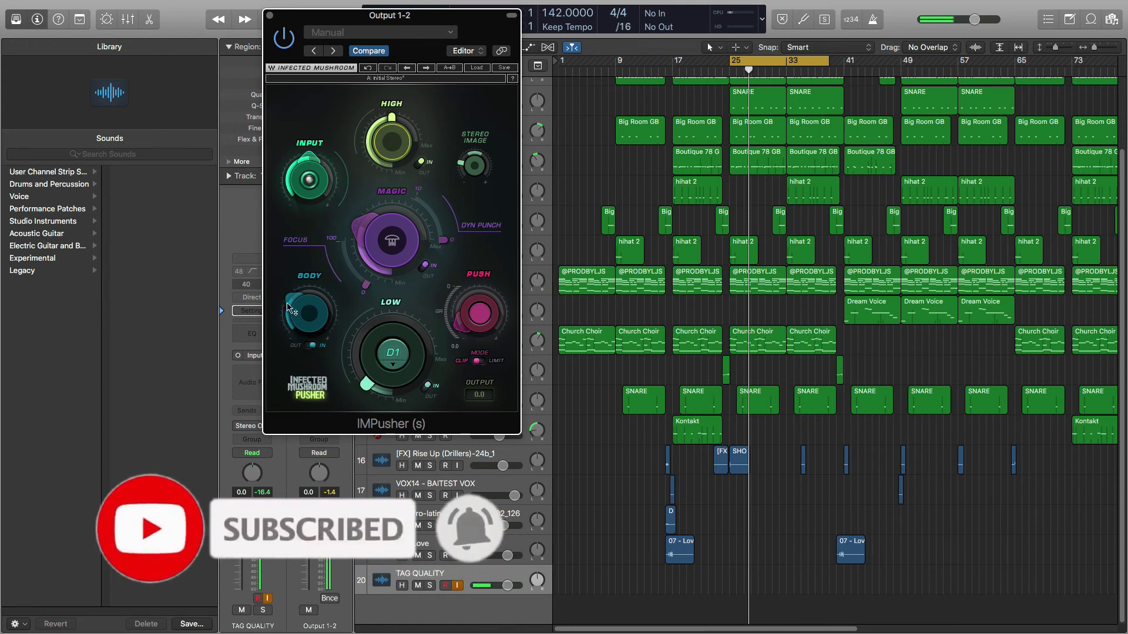
mouse_move(294, 303)
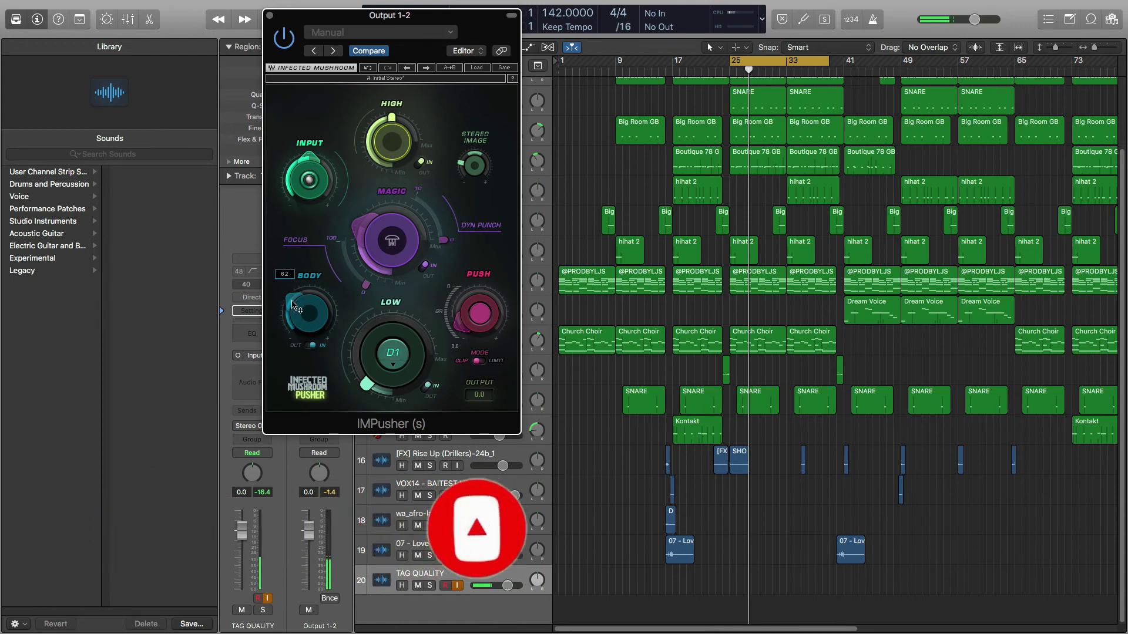
left_click_drag(292, 303, 292, 317)
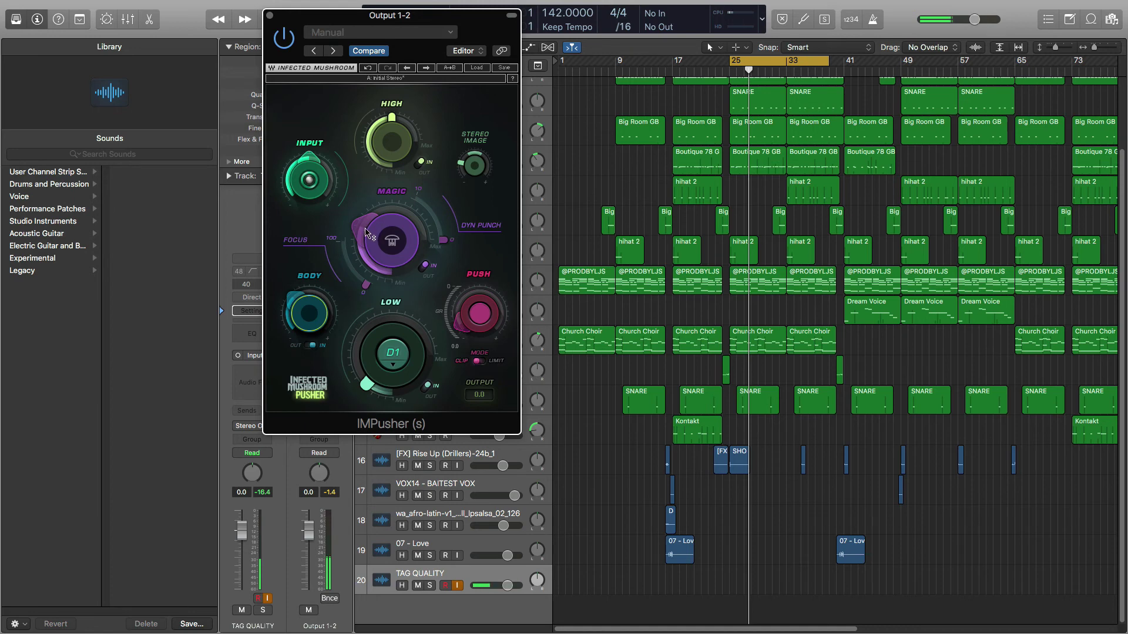
- Raise IMPusher's Magic control to about 55 and move its window clear of the channel strips
mouse_move(364, 234)
mouse_move(361, 234)
left_mouse_down()
mouse_move(362, 188)
mouse_move(361, 253)
mouse_move(361, 188)
mouse_move(364, 240)
left_mouse_up()
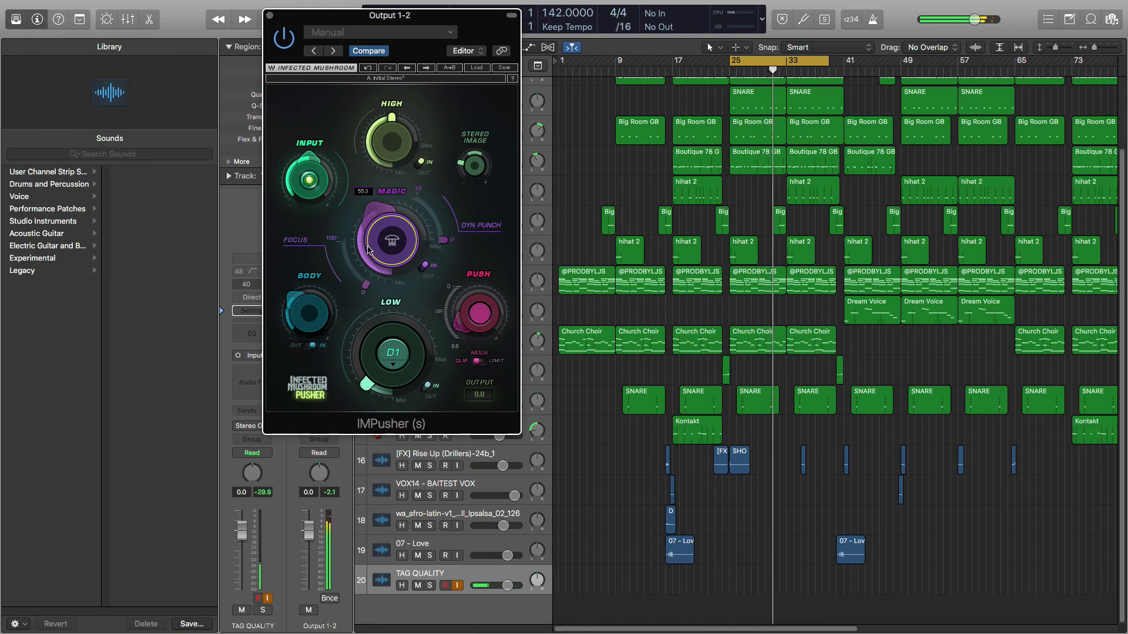
left_click_drag(371, 213, 371, 216)
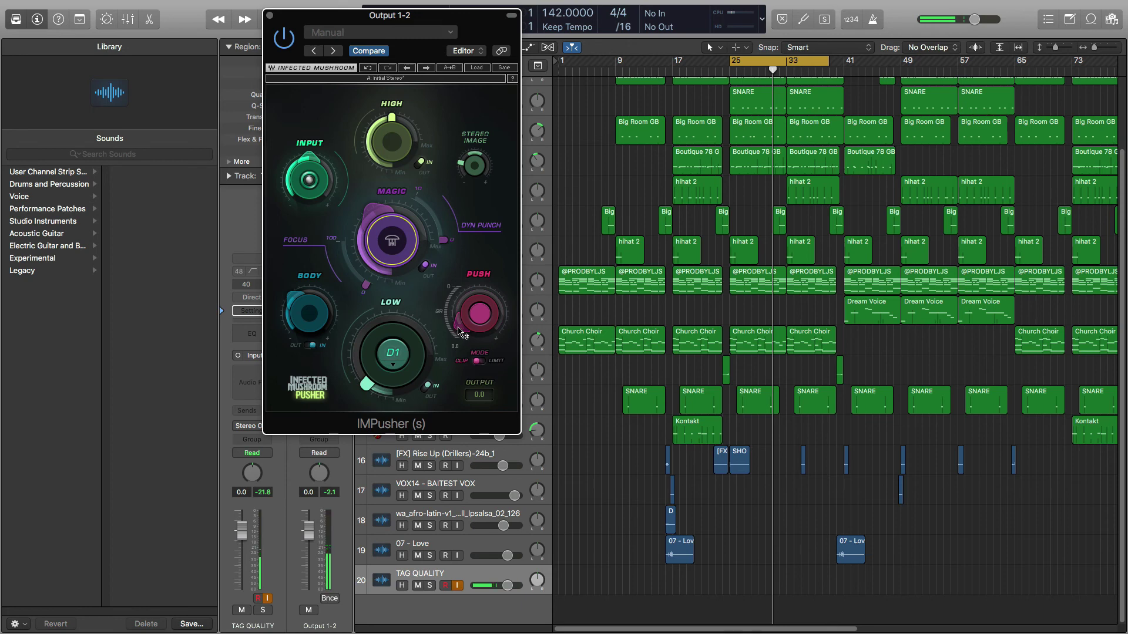
left_click(479, 313)
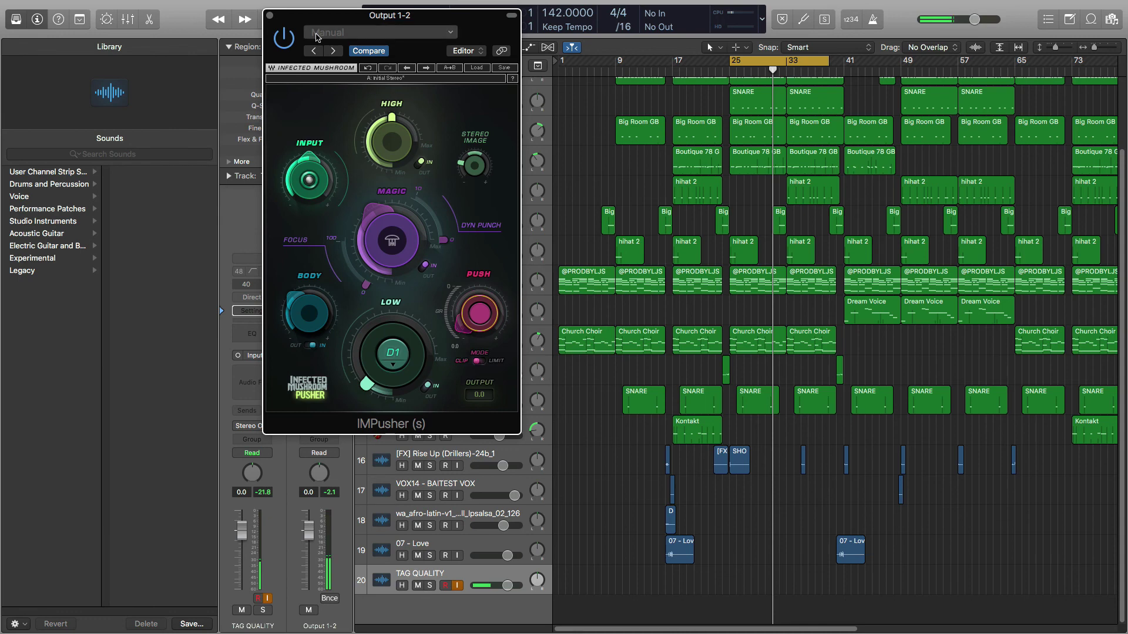
left_click_drag(288, 20, 515, 37)
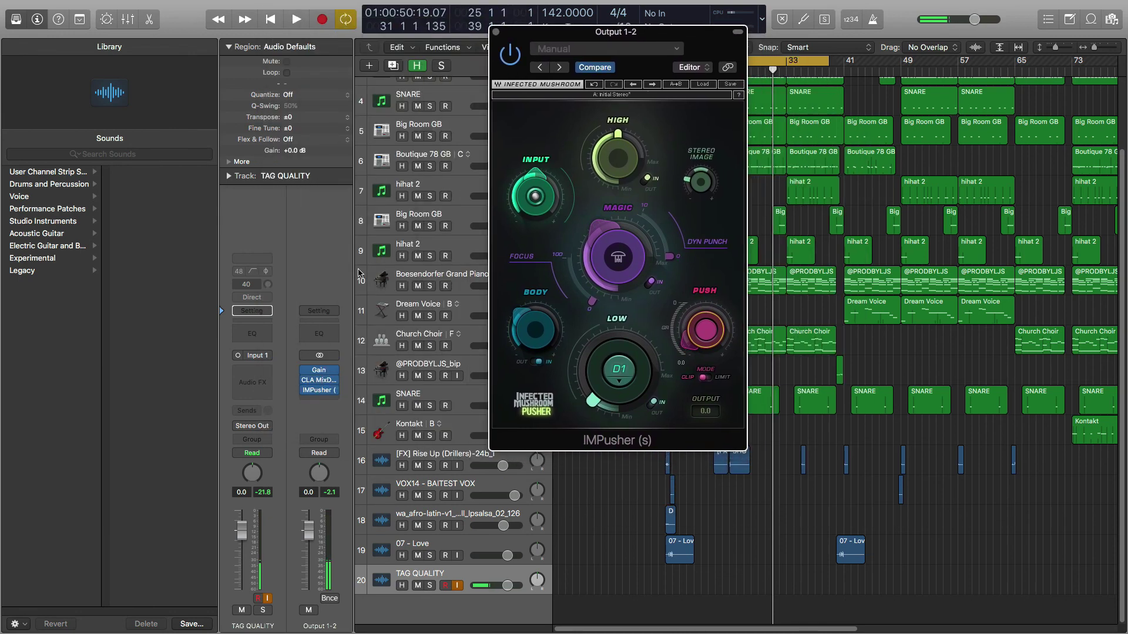